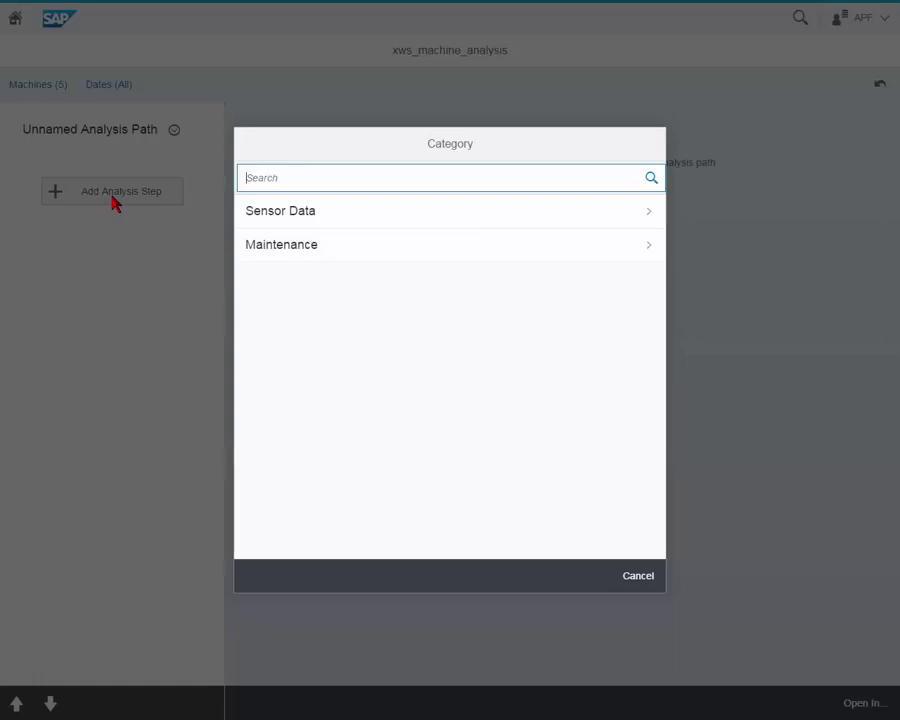
# - Add a Sensor Data analysis step for Output per Hour as a stacked column chart, and switch it to a line chart
pyautogui.click(285, 211)
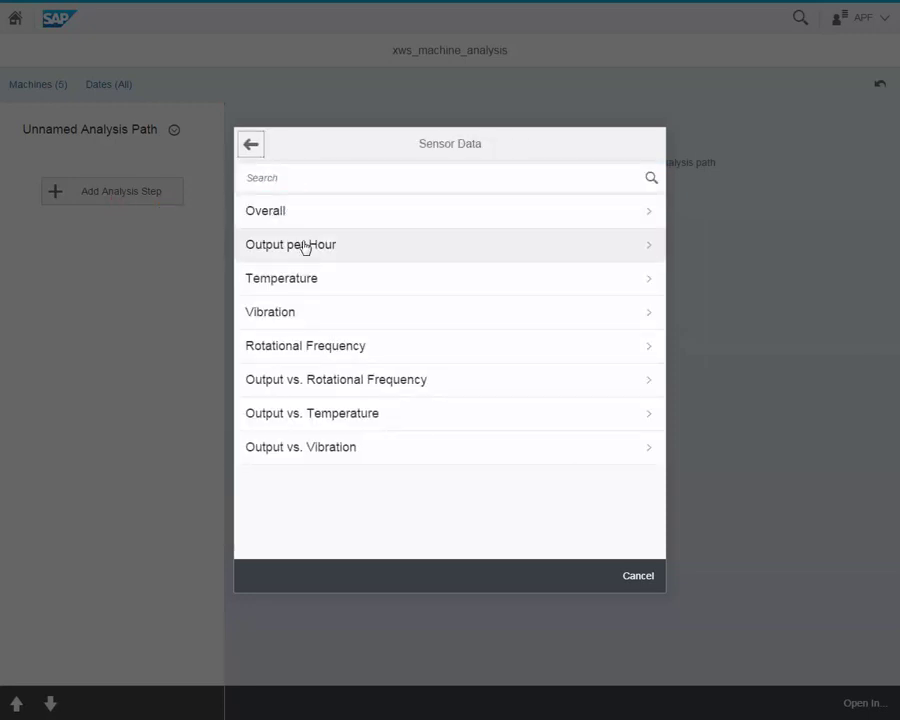
pyautogui.click(305, 248)
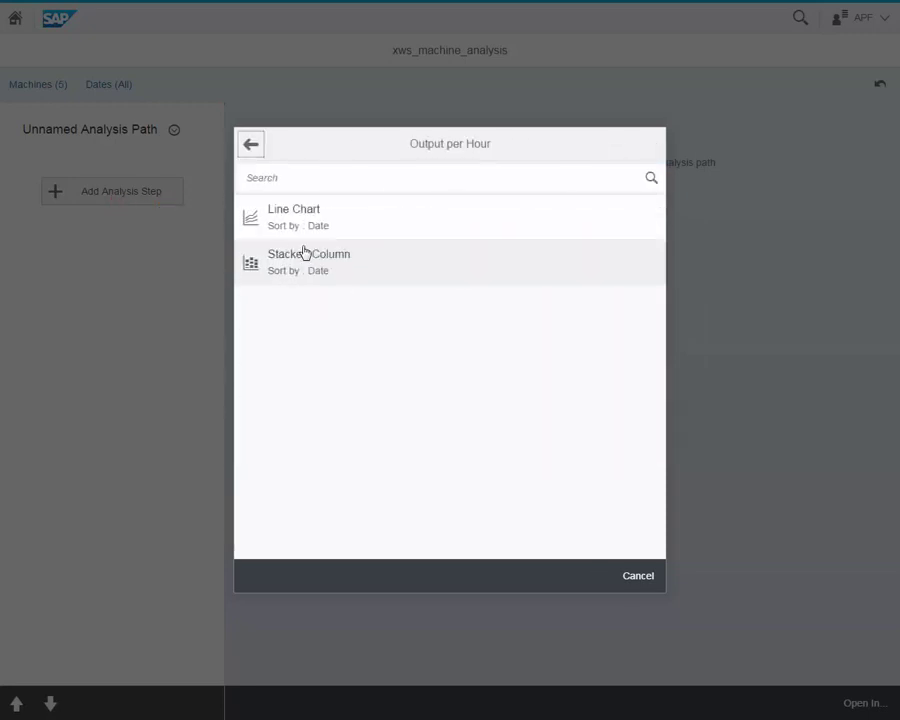
pyautogui.click(303, 262)
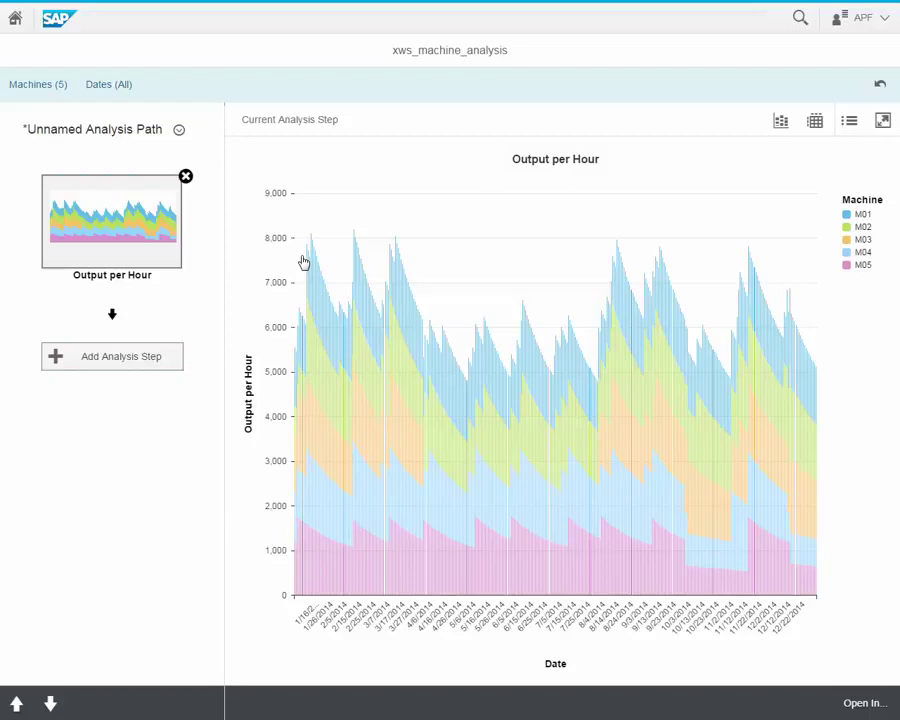
pyautogui.click(783, 121)
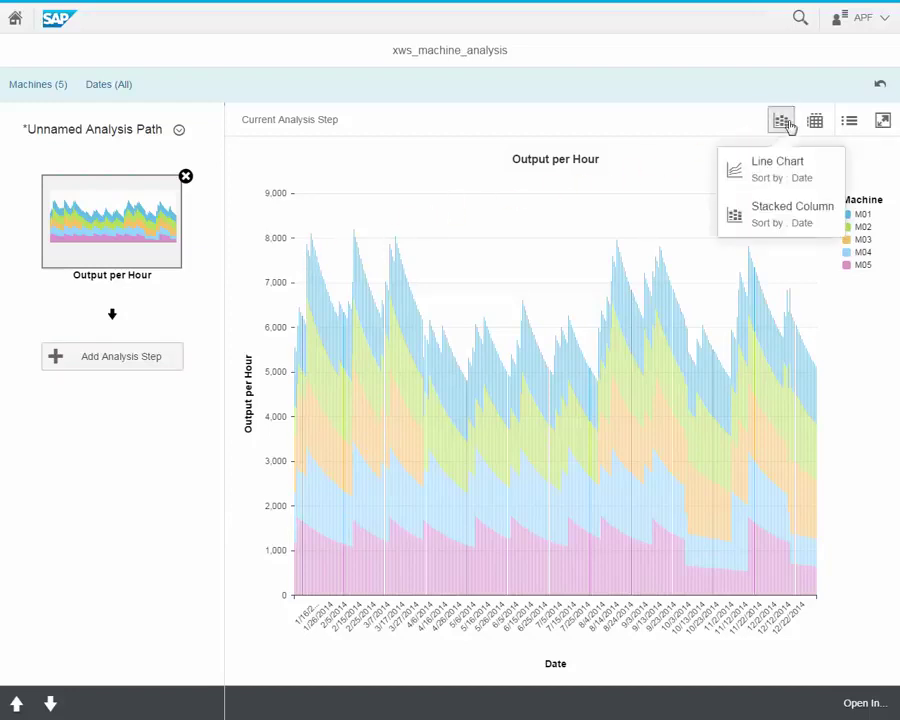
pyautogui.click(768, 168)
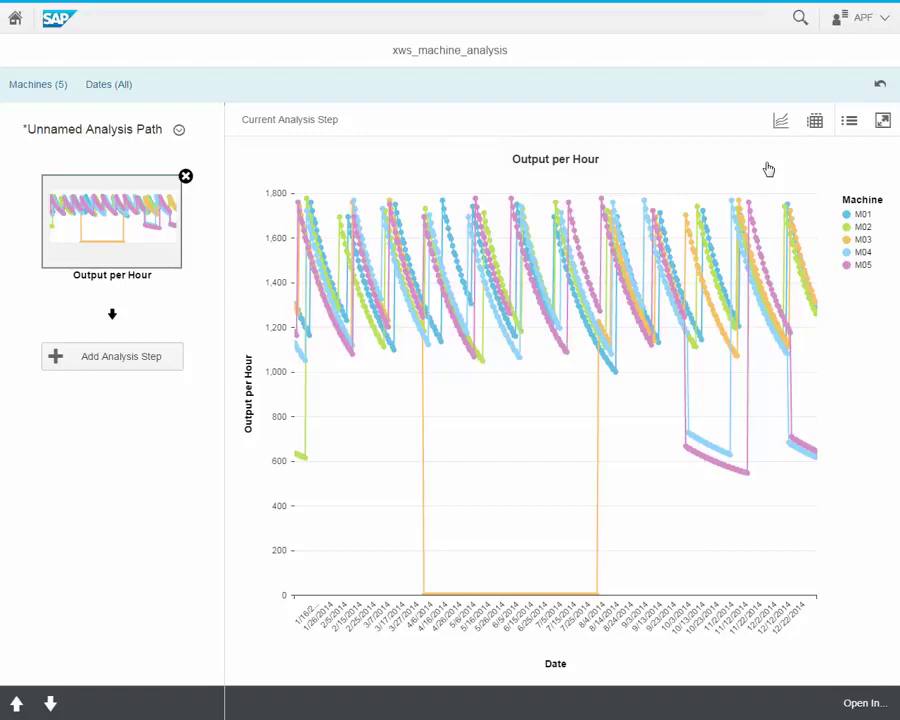
# - Exclude machine M03 from the Machines filter
pyautogui.click(44, 90)
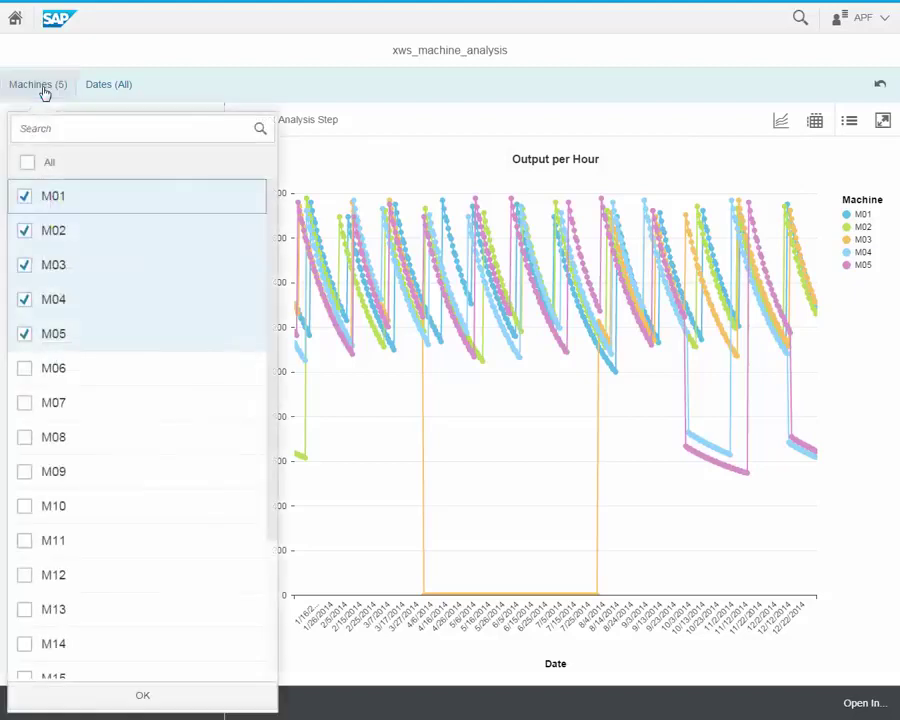
pyautogui.click(25, 268)
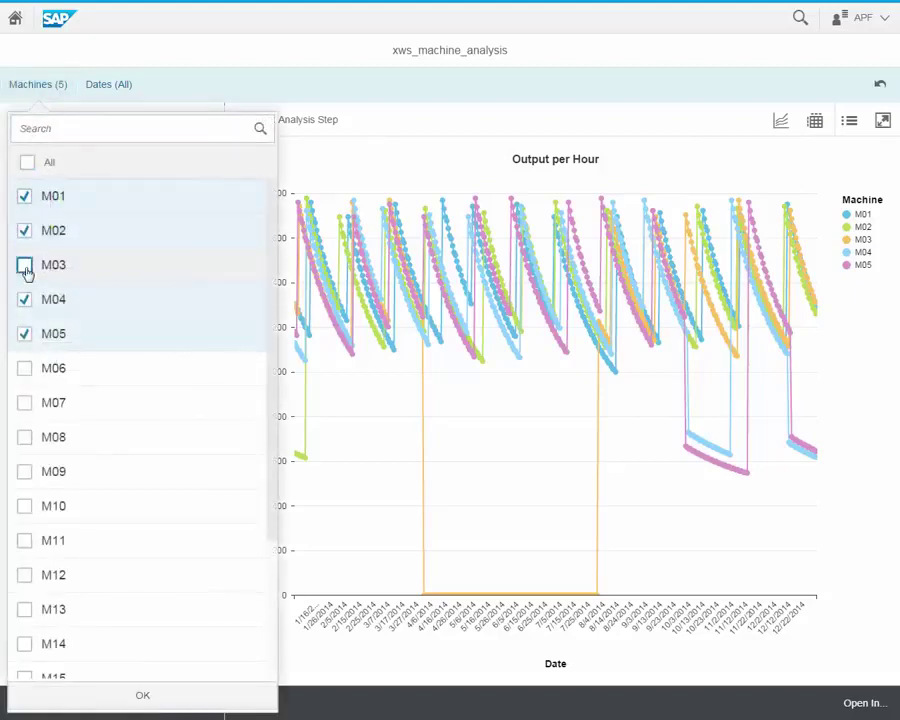
pyautogui.click(160, 703)
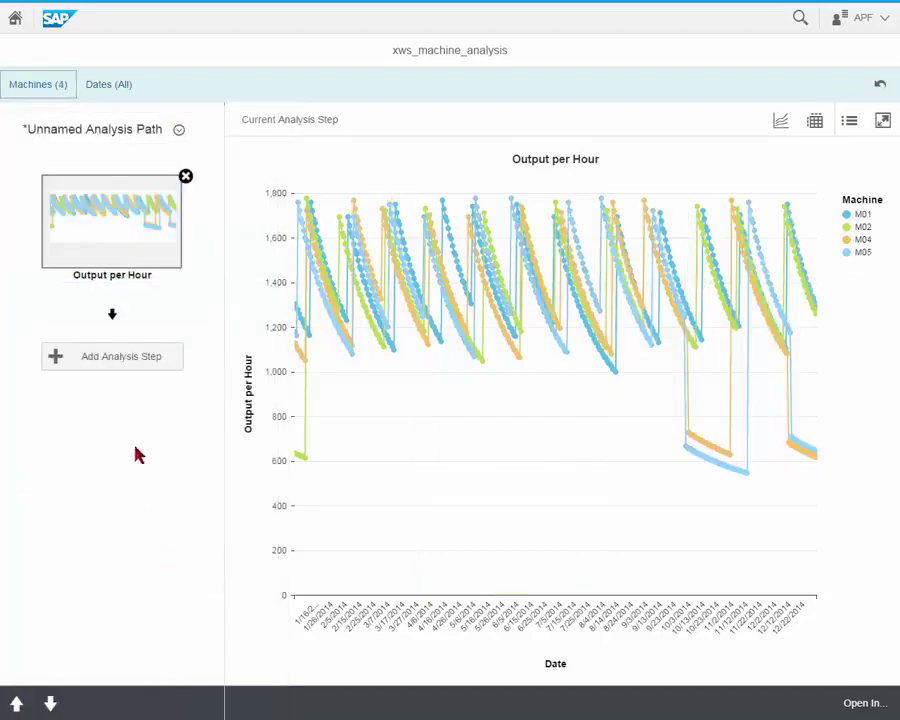
# - Add a Sensor Data analysis step showing Temperature as a line chart sorted by date
pyautogui.click(110, 362)
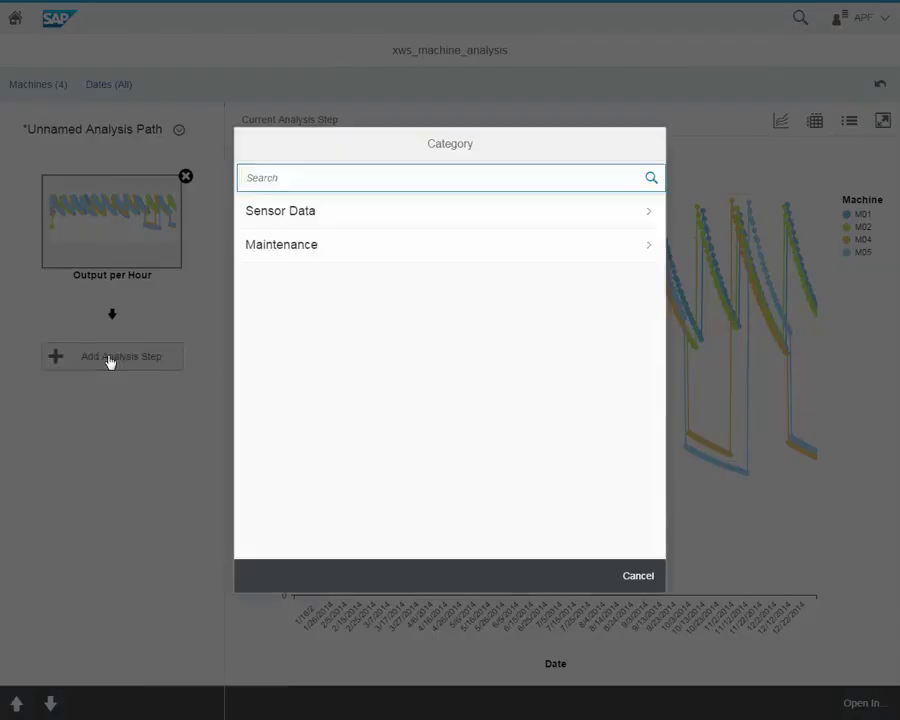
pyautogui.click(293, 213)
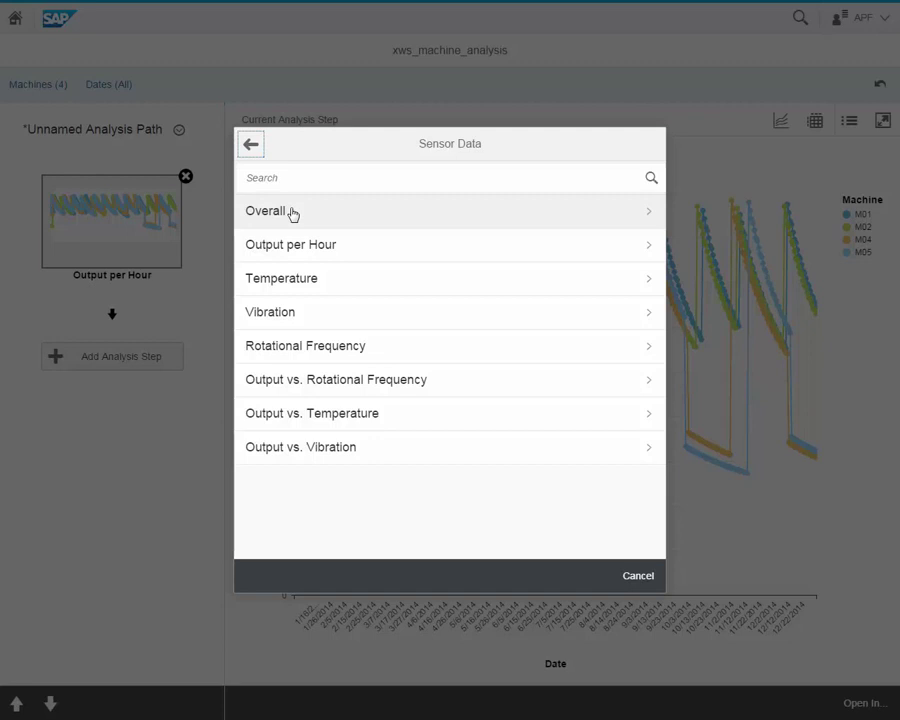
pyautogui.click(298, 286)
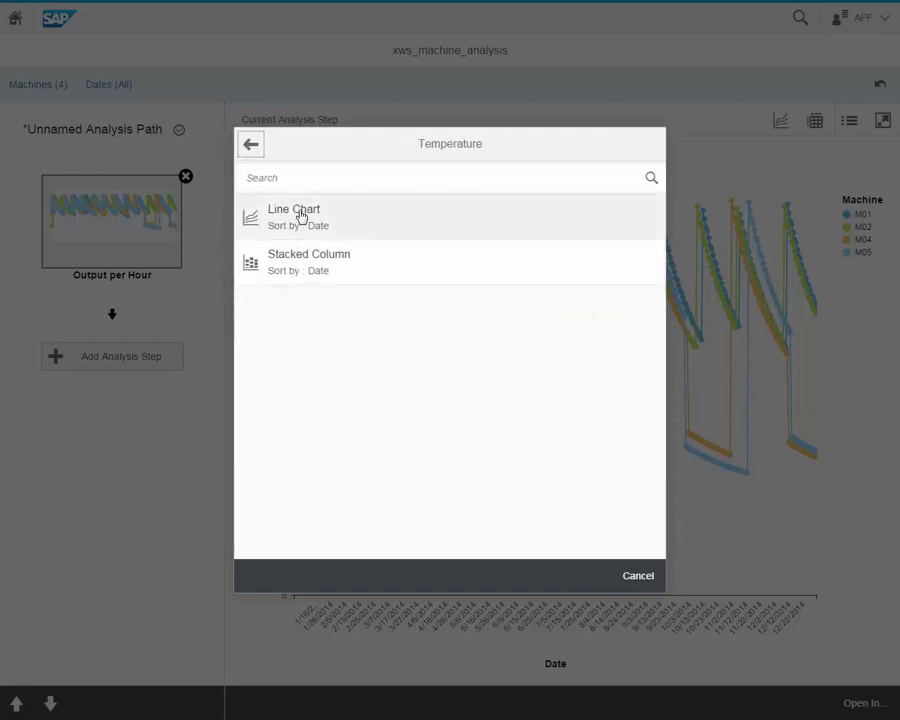
pyautogui.click(300, 216)
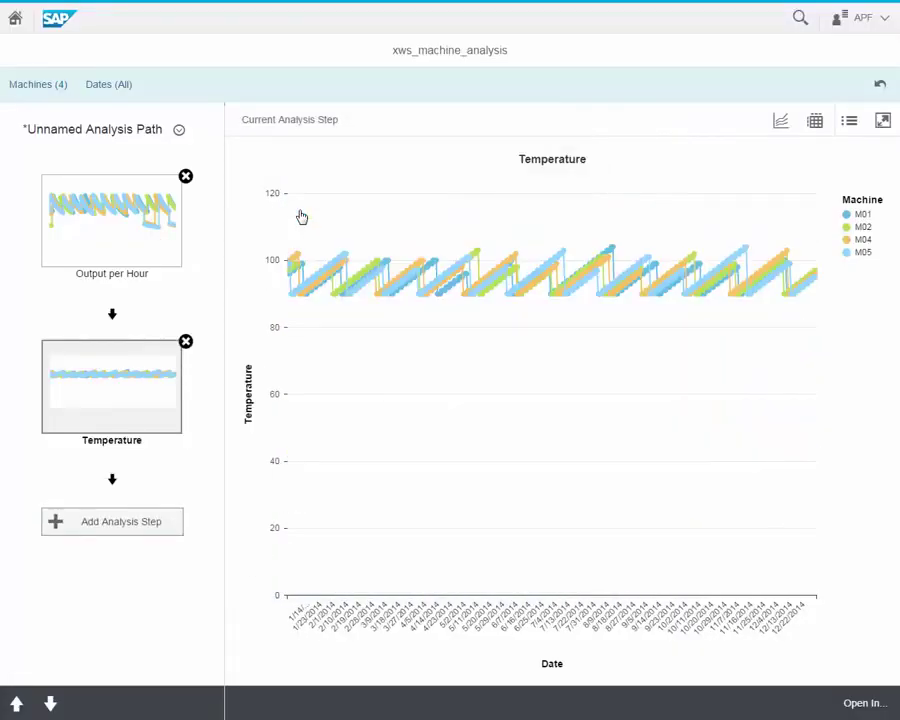
# - Add a Sensor Data analysis step showing Rotational Frequency as a line chart sorted by date
pyautogui.click(133, 528)
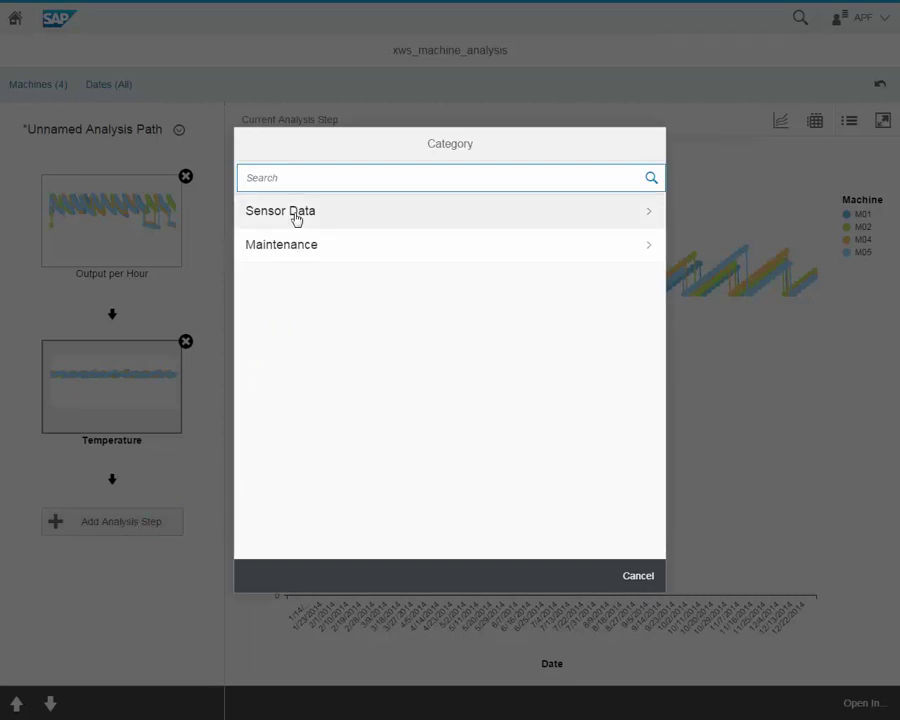
pyautogui.click(296, 219)
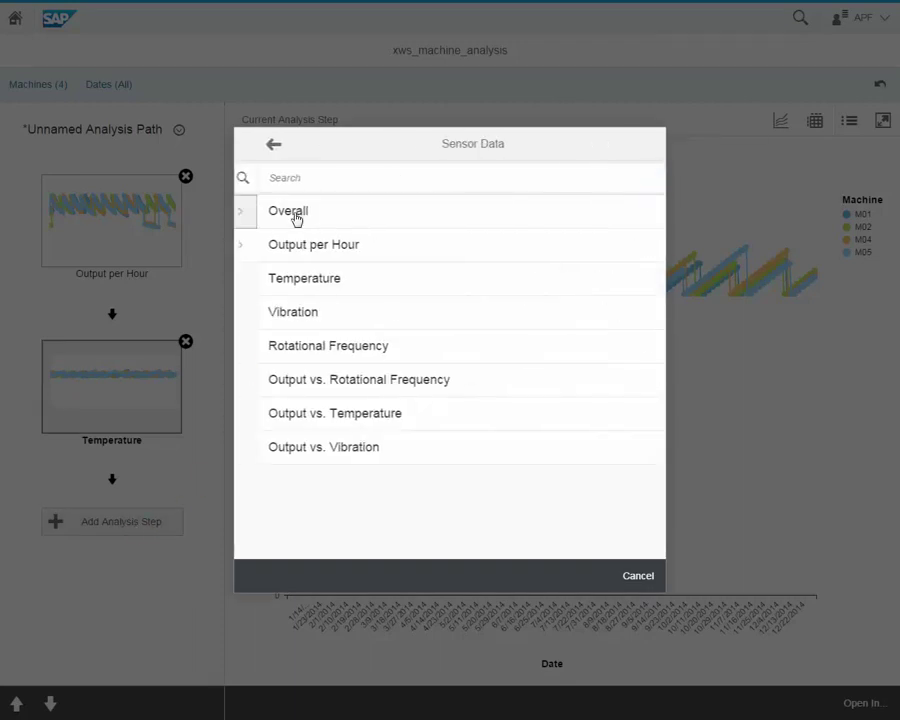
pyautogui.click(296, 352)
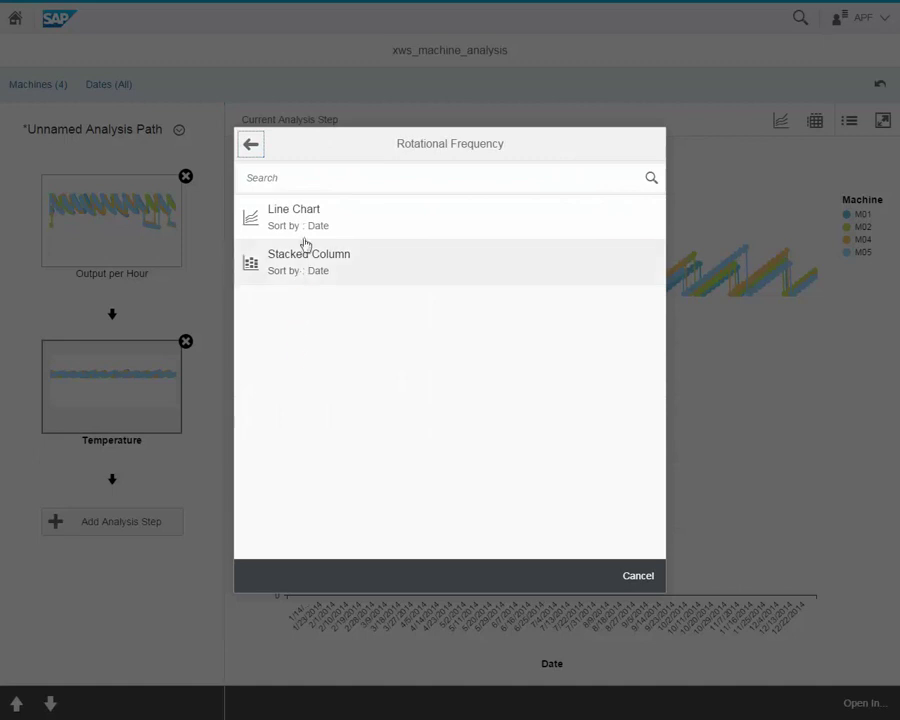
pyautogui.click(306, 218)
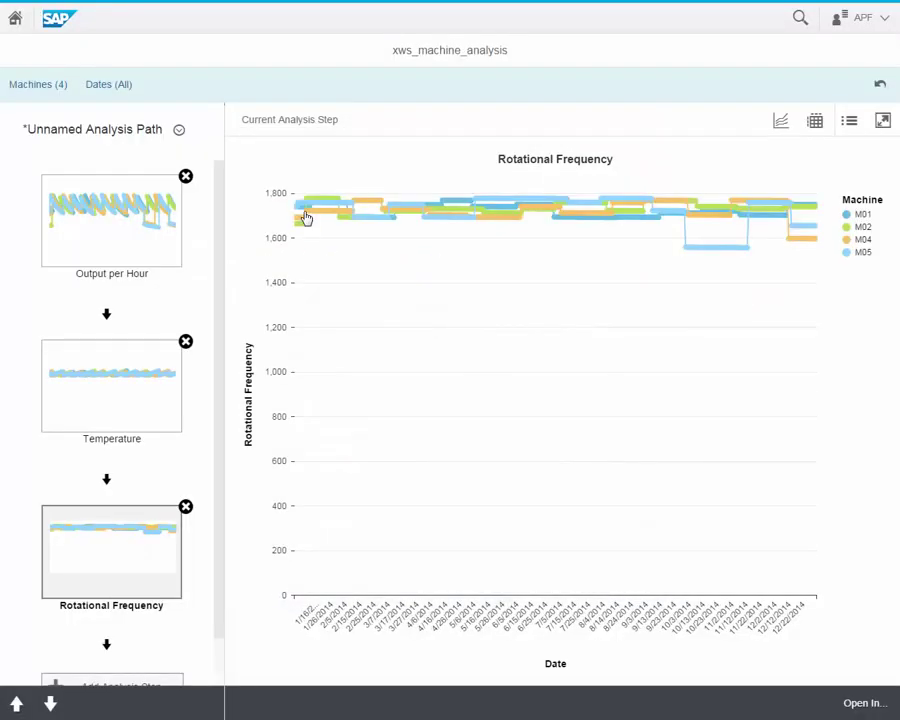
# - Add a Sensor Data analysis step showing Vibration as a line chart sorted by date
pyautogui.click(135, 684)
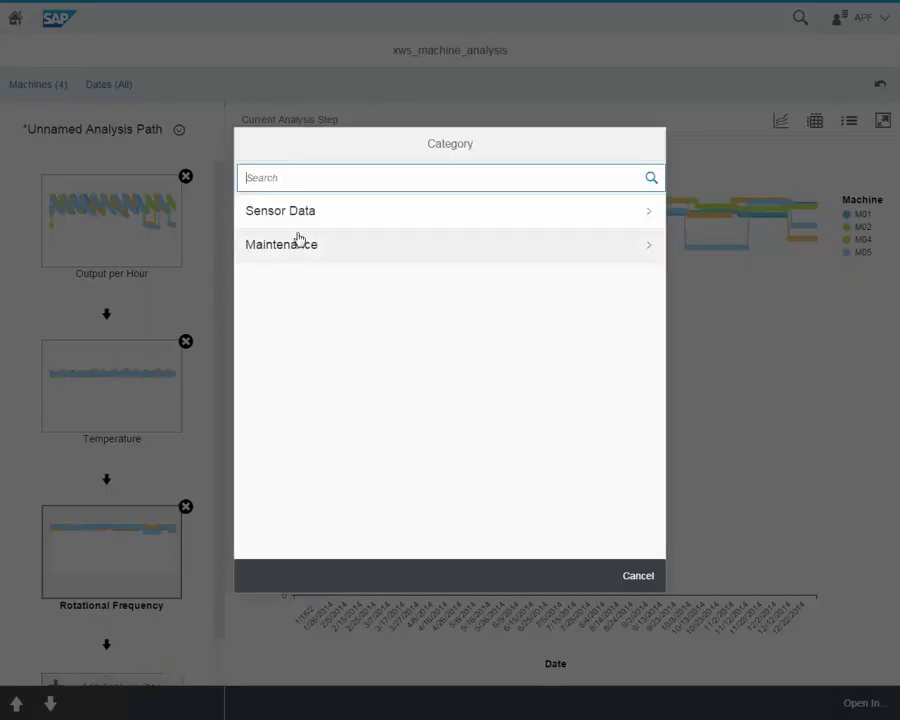
pyautogui.click(299, 219)
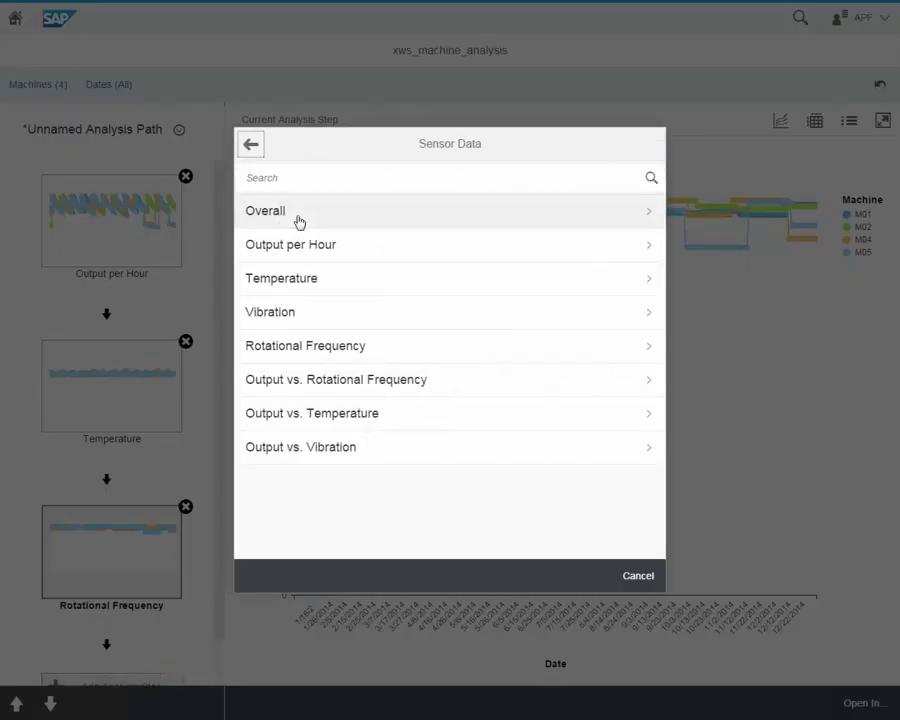
pyautogui.click(279, 314)
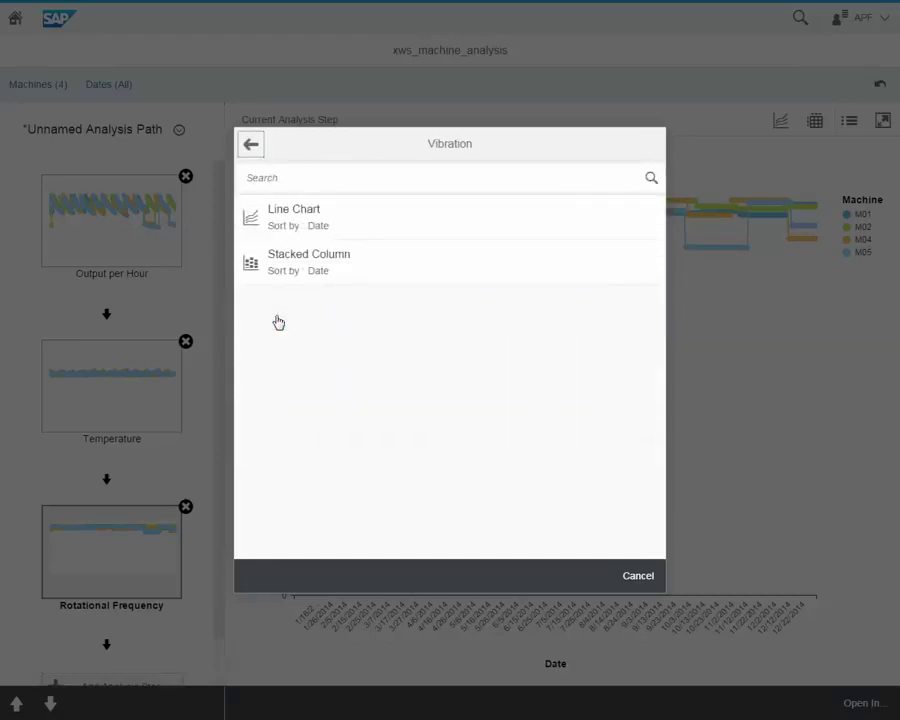
pyautogui.click(310, 214)
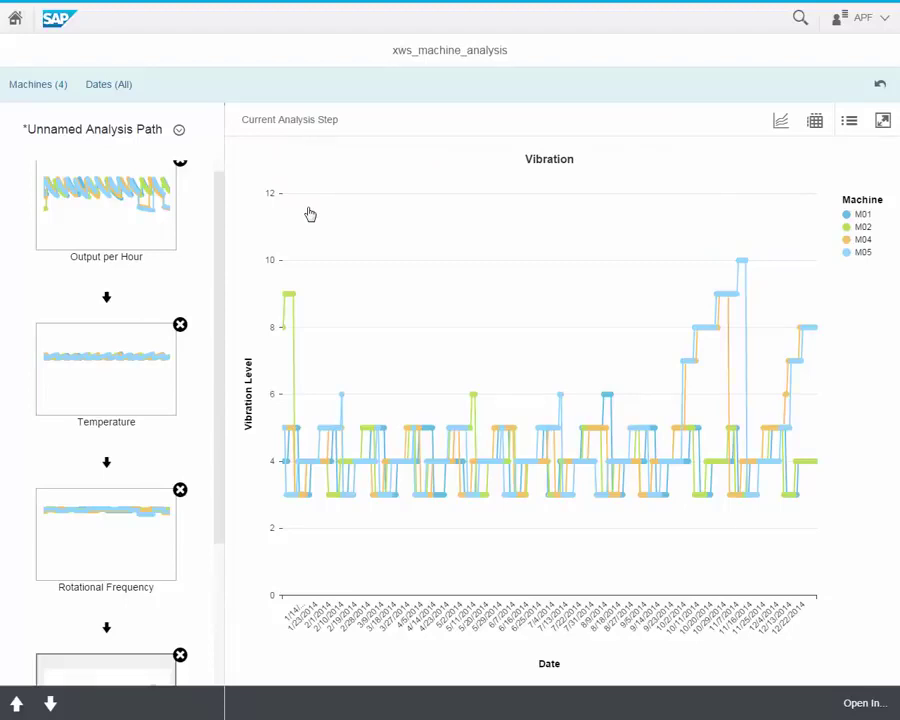
# - Add a Sensor Data analysis step showing Output vs. Vibration as a scatterplot chart after the Vibration step
pyautogui.scroll(-3, 212, 608)
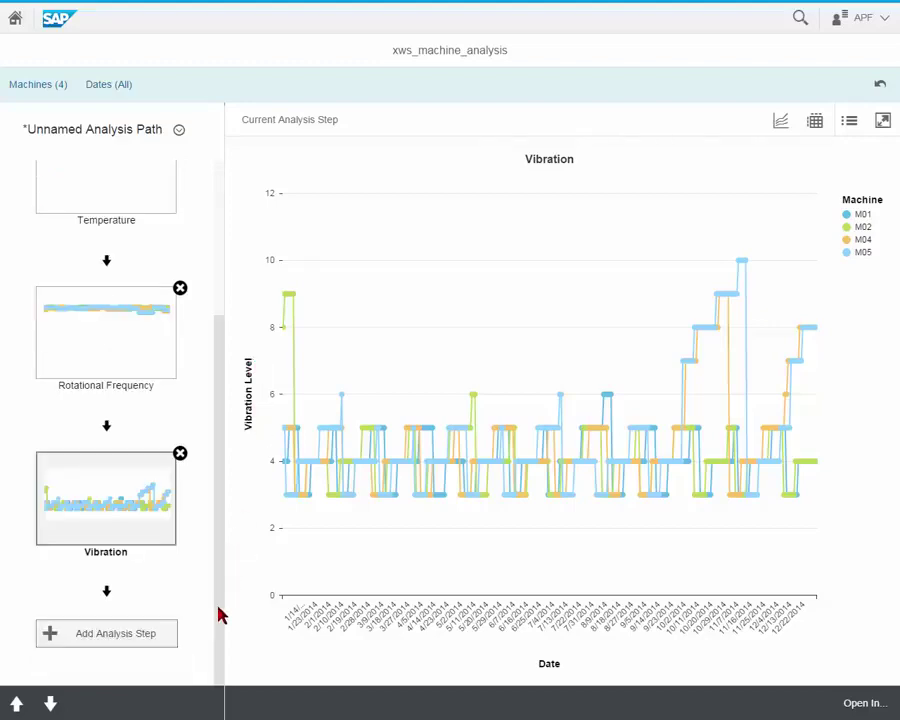
pyautogui.click(131, 638)
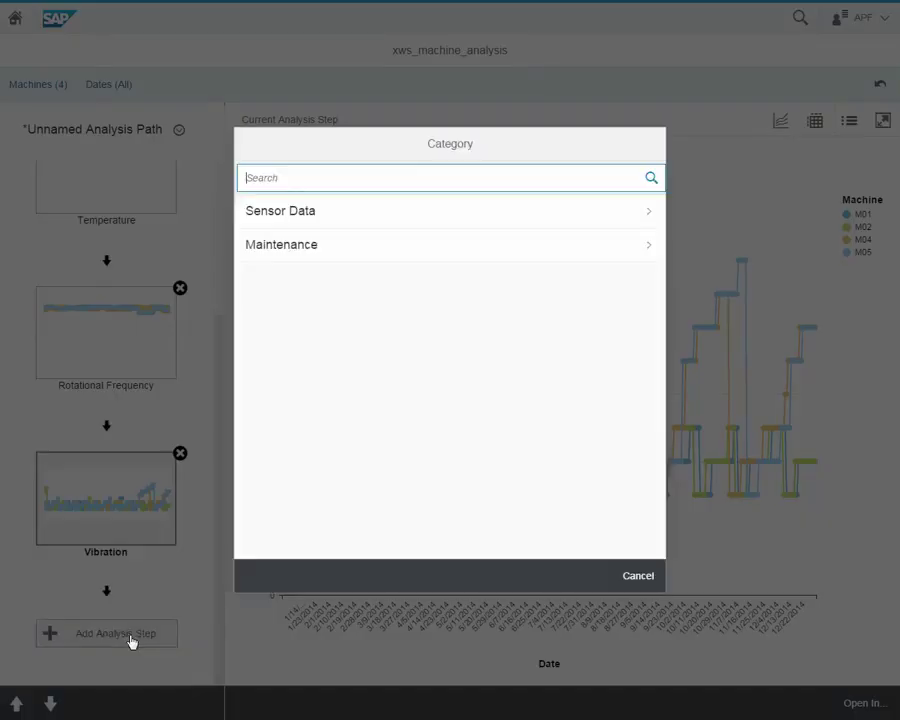
pyautogui.click(297, 211)
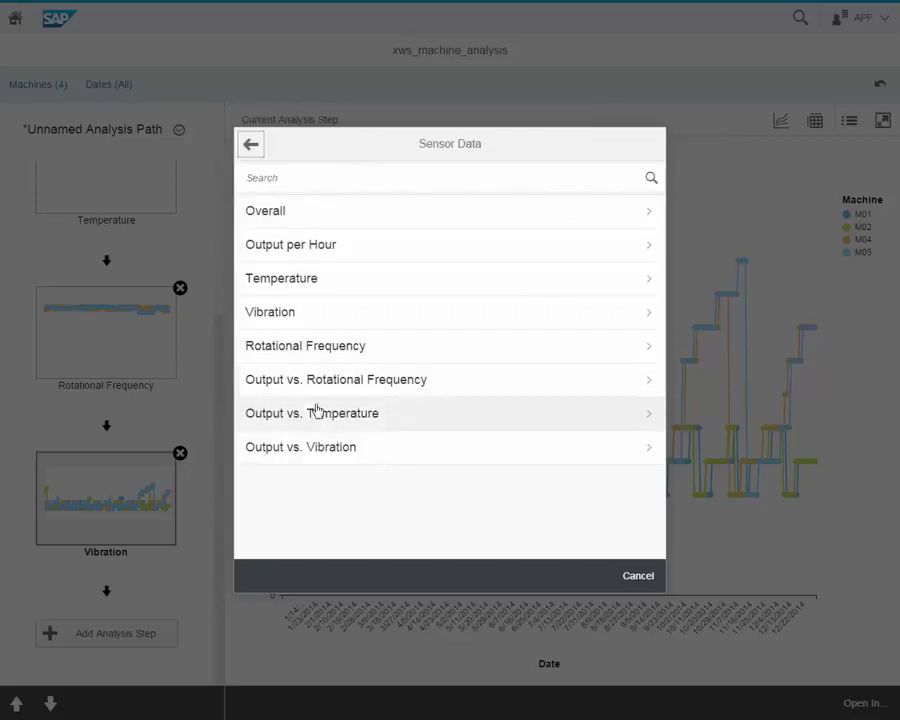
pyautogui.click(332, 452)
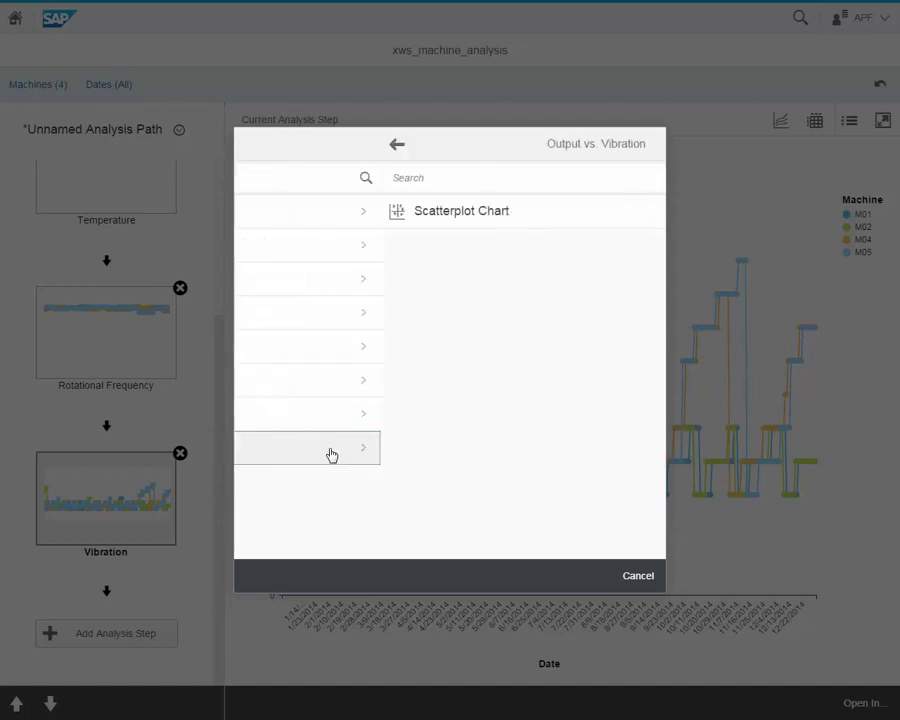
pyautogui.click(323, 213)
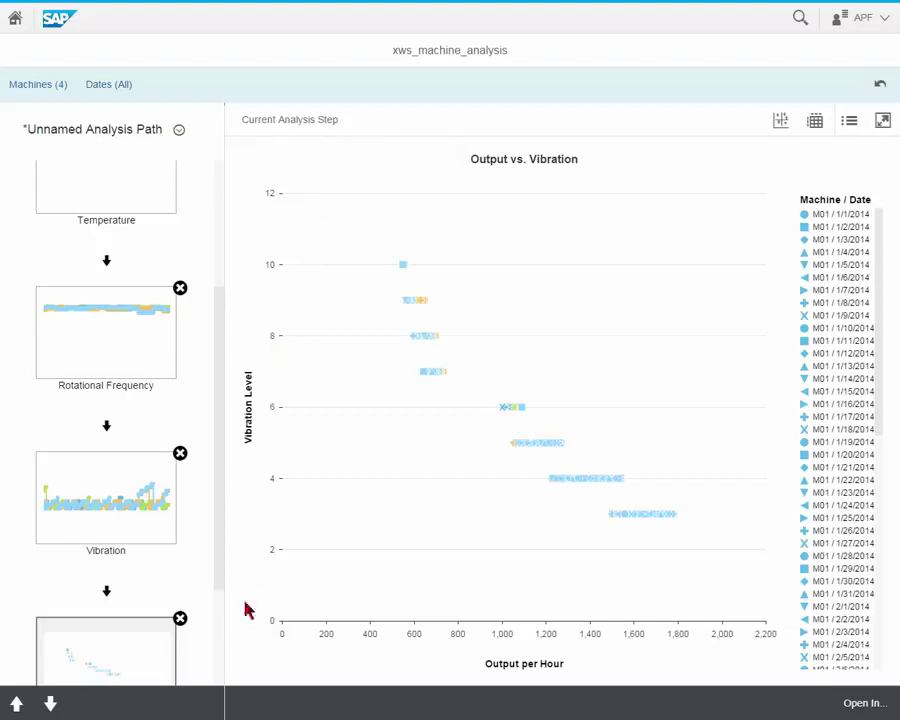
# - Add a Maintenance analysis step showing Service Technician as a scatterplot chart, and inspect the details of data points for machines 1 and 2
pyautogui.scroll(-3, 222, 632)
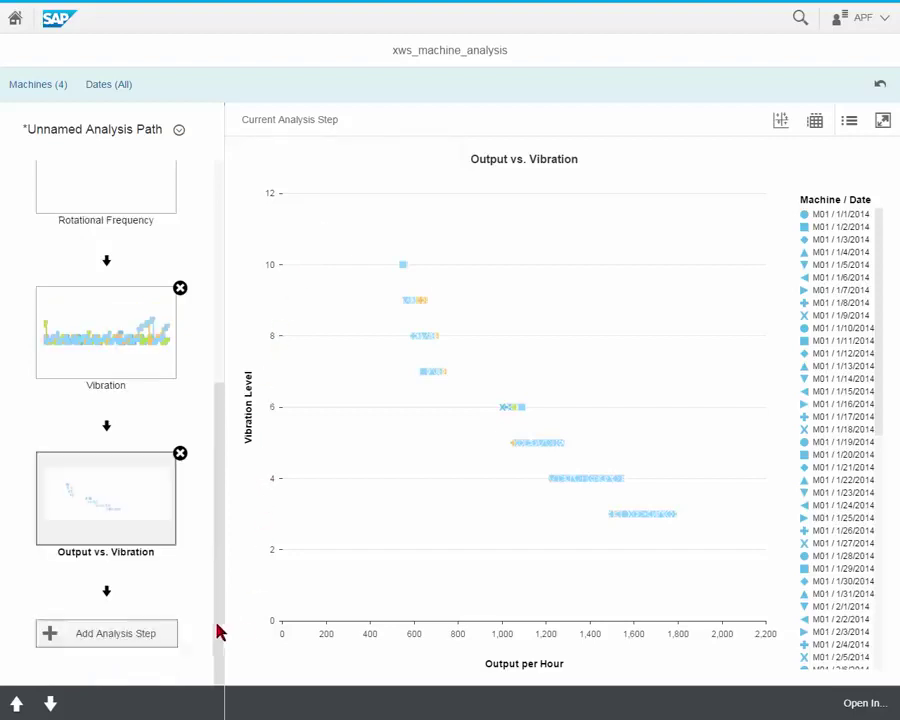
pyautogui.click(102, 634)
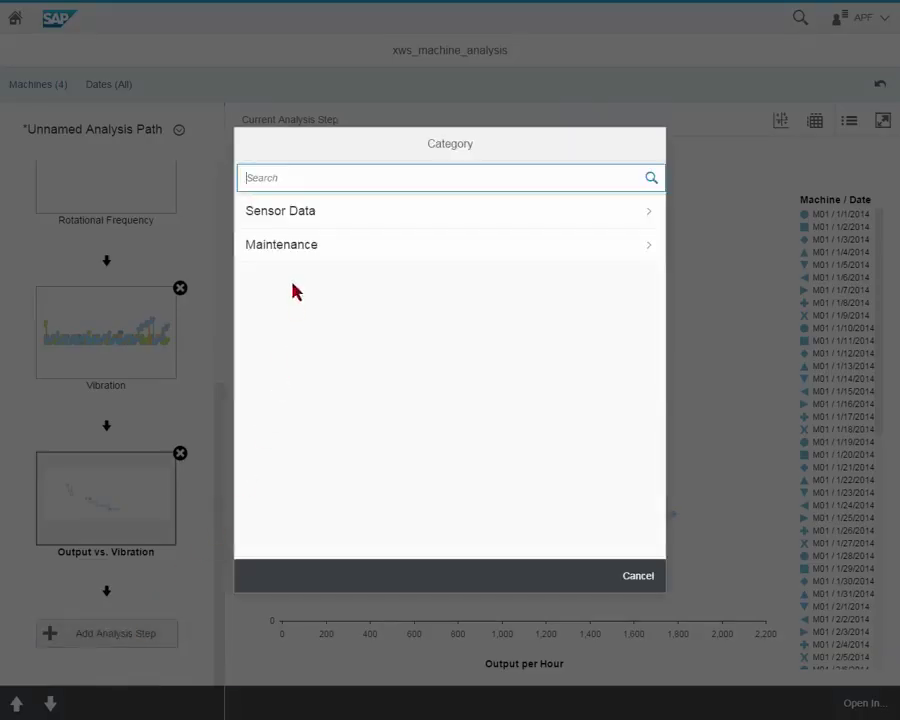
pyautogui.click(295, 250)
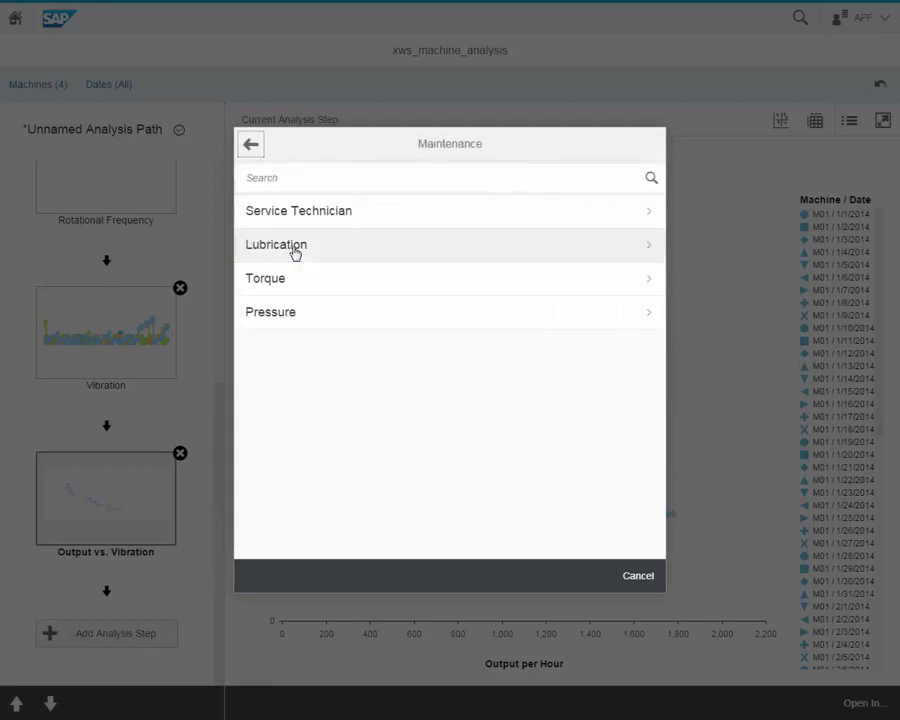
pyautogui.click(307, 218)
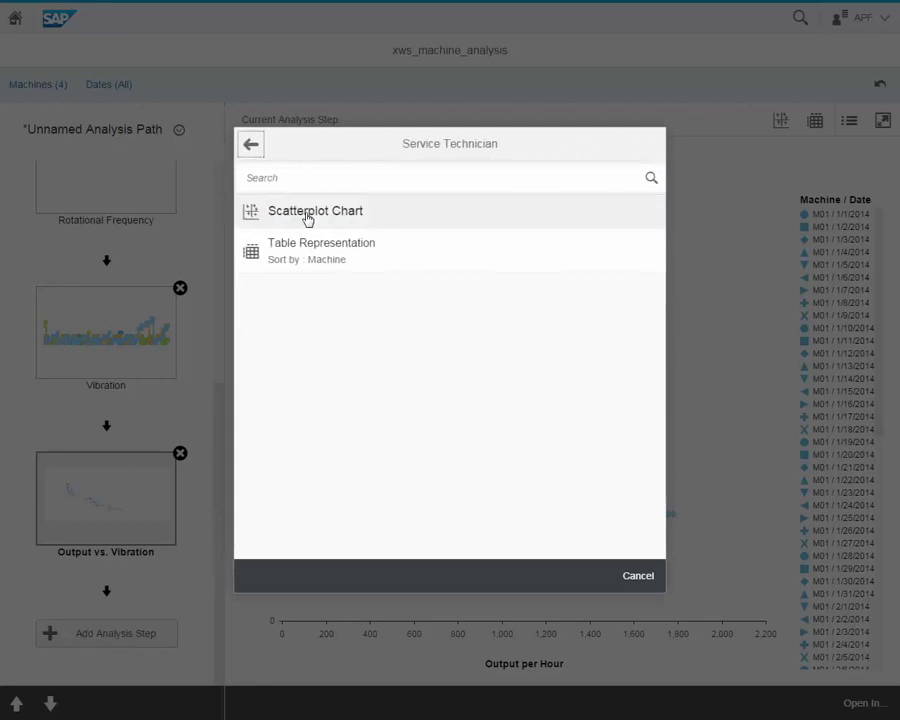
pyautogui.click(307, 215)
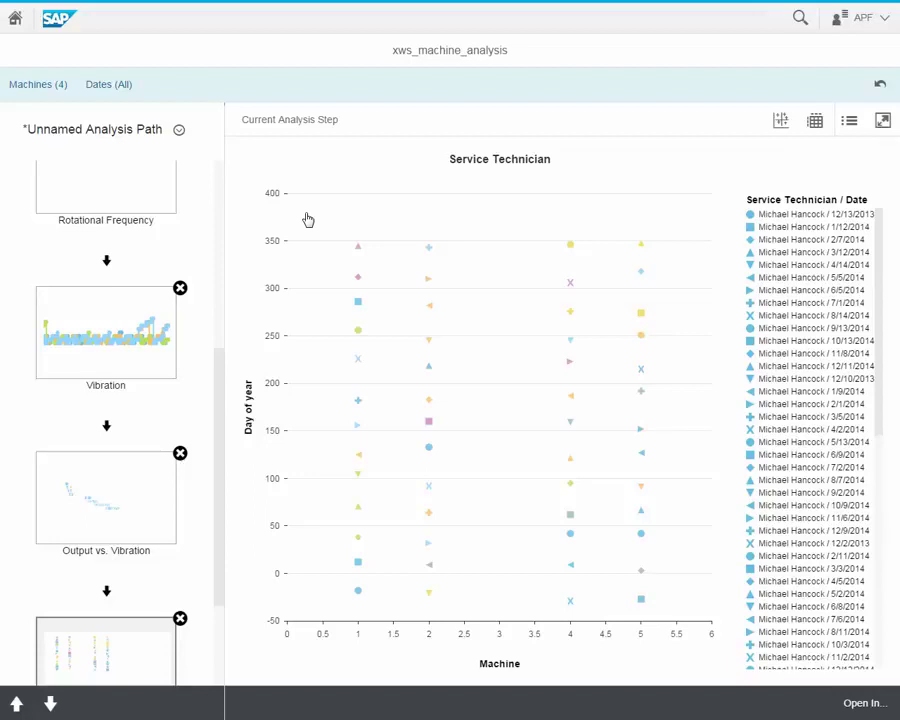
pyautogui.moveTo(359, 249)
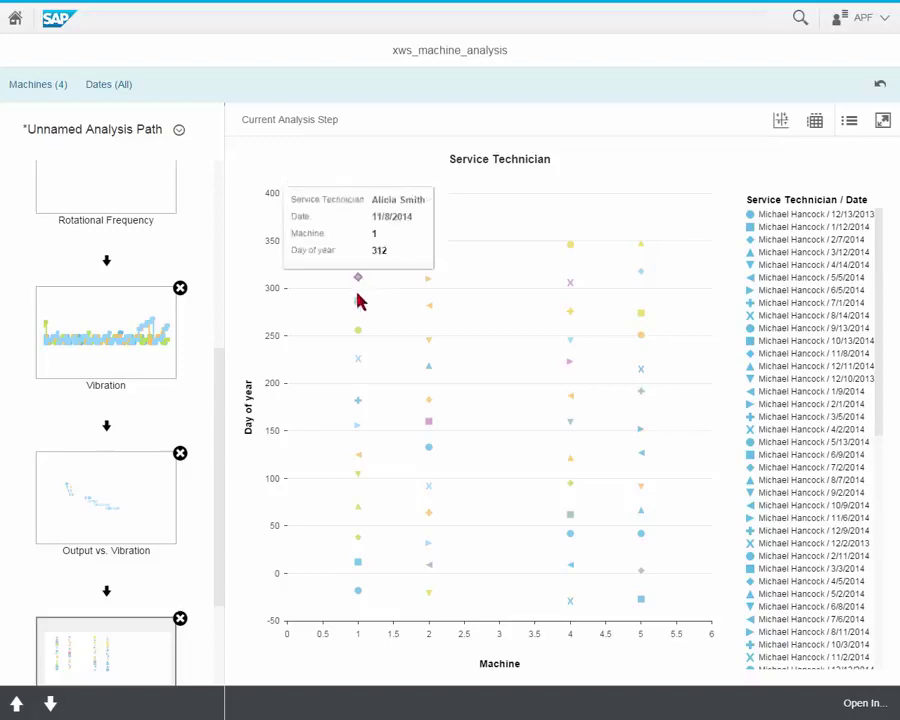
pyautogui.moveTo(357, 304)
pyautogui.moveTo(359, 332)
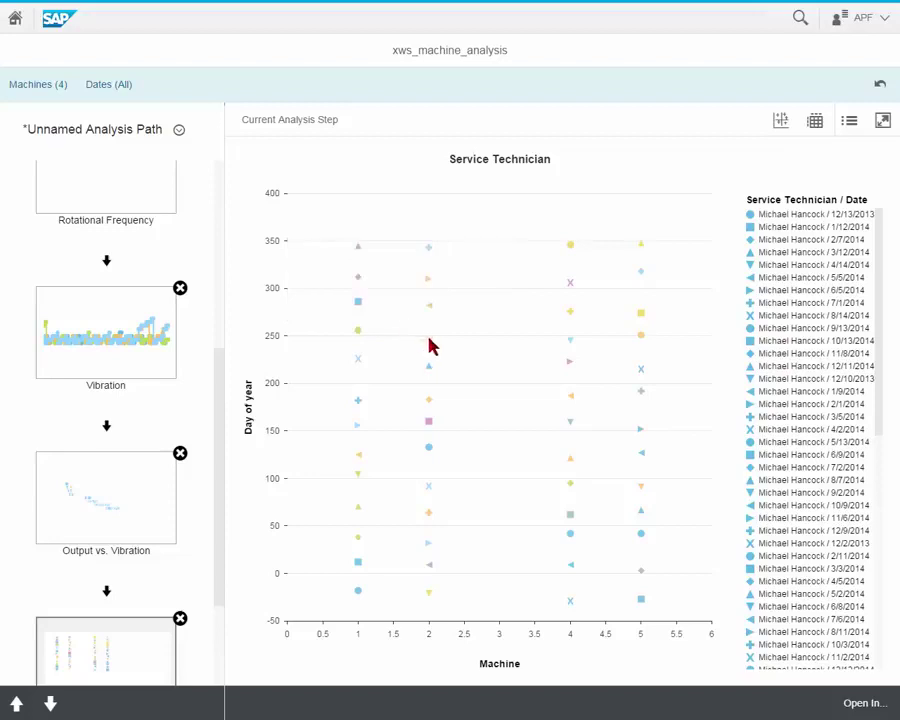
pyautogui.moveTo(432, 345)
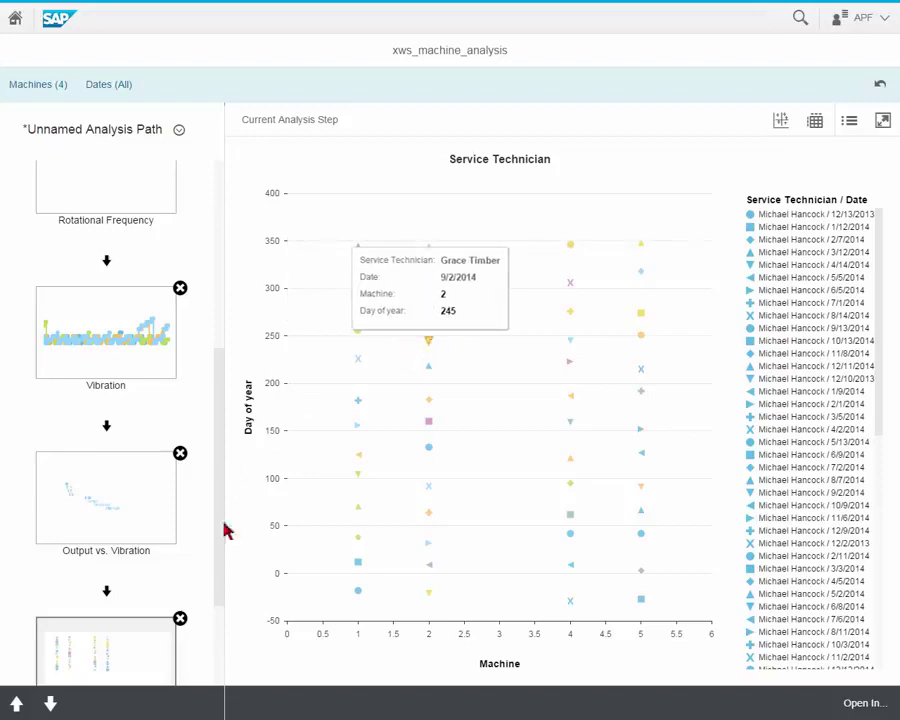
# - Add a Maintenance analysis step showing Lubrication as a scatterplot chart sorted by date, after the Service Technician step
pyautogui.scroll(-3, 218, 640)
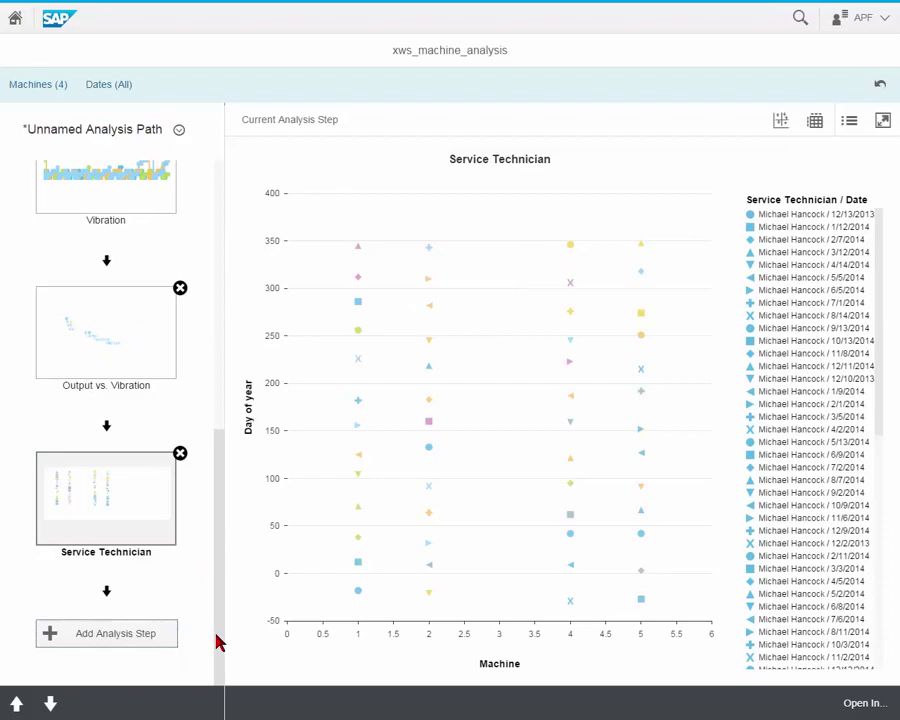
pyautogui.click(110, 636)
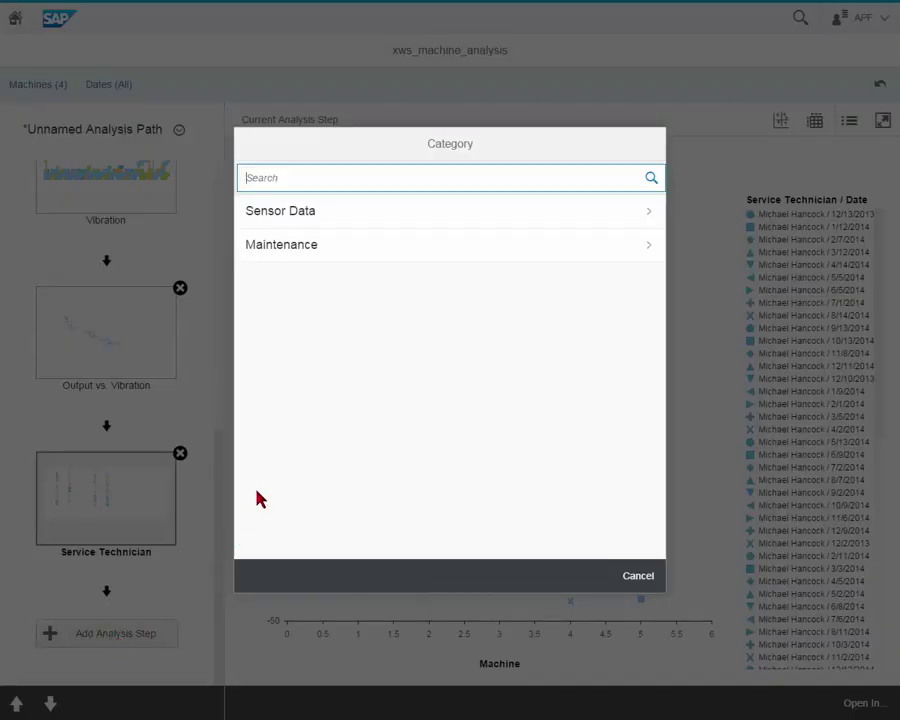
pyautogui.click(304, 253)
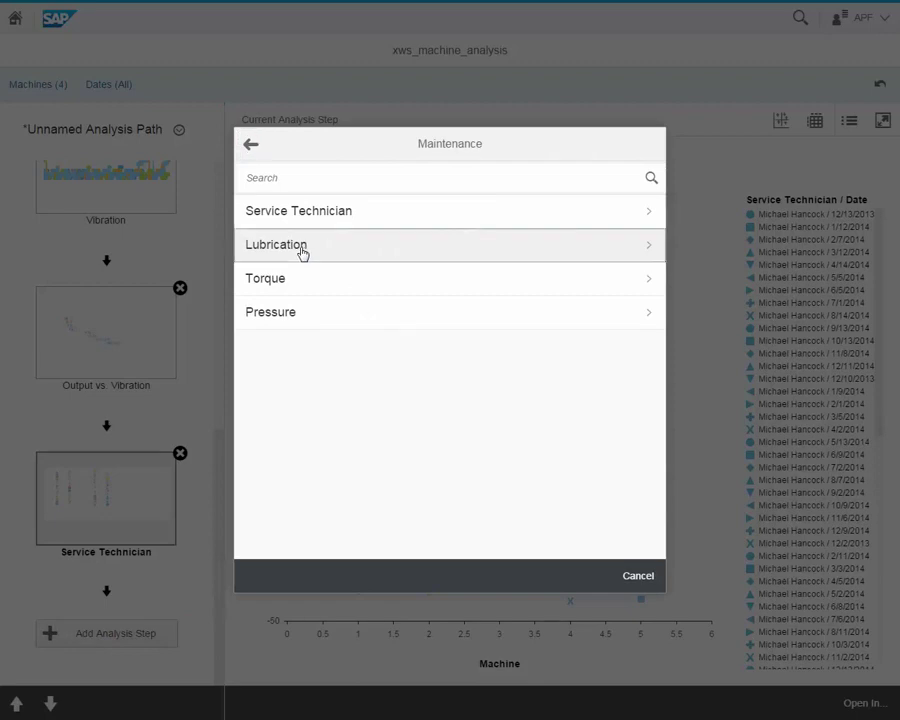
pyautogui.click(302, 253)
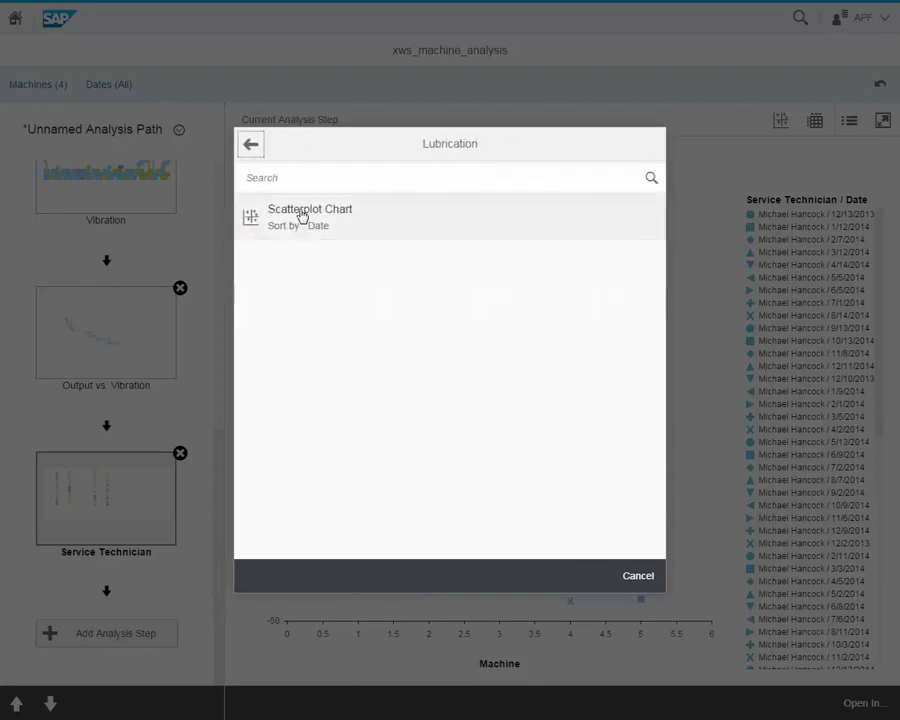
pyautogui.click(302, 217)
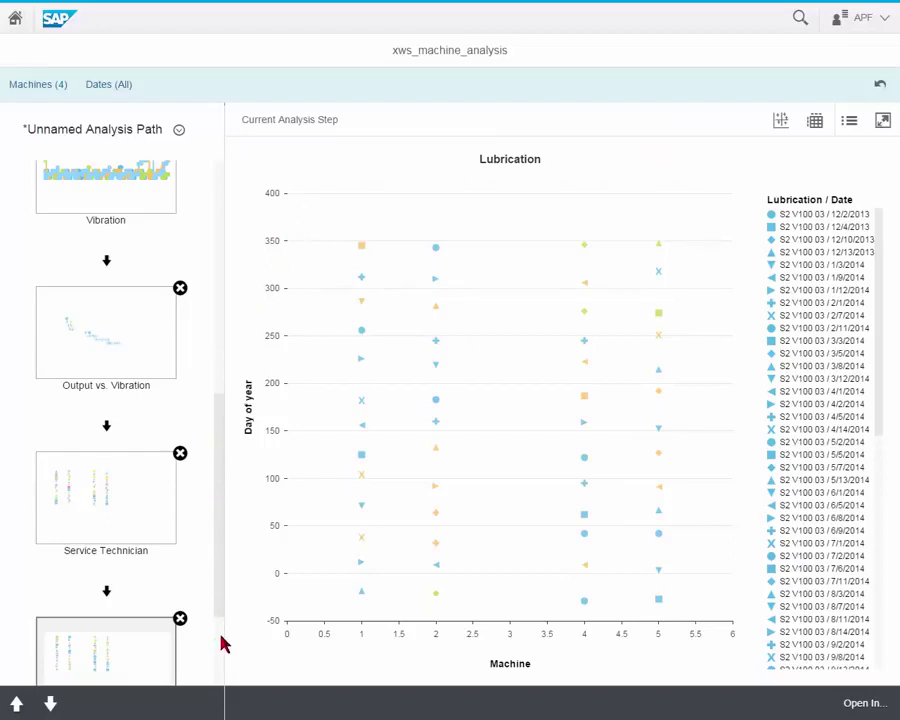
# - Add a Maintenance analysis step showing Torque as a line chart after the Lubrication step
pyautogui.scroll(-2, 220, 651)
pyautogui.click(104, 636)
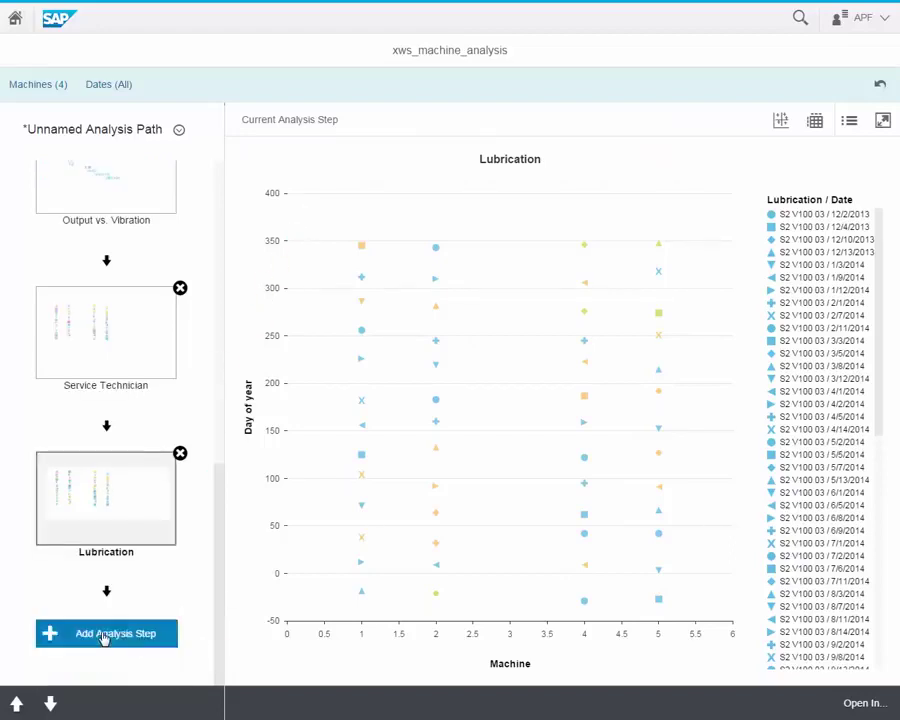
pyautogui.click(300, 252)
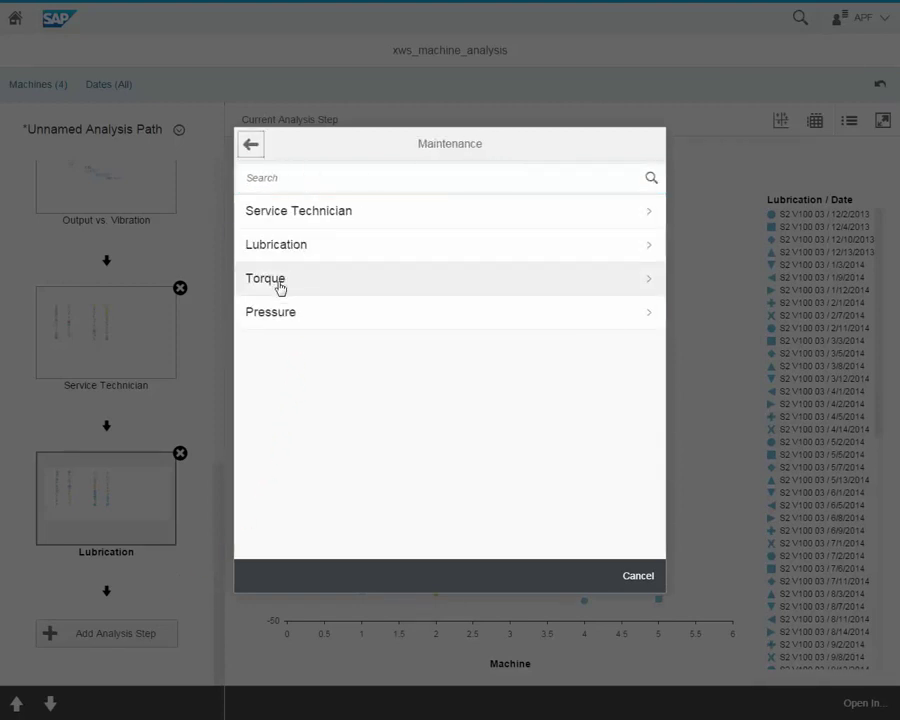
pyautogui.click(278, 283)
pyautogui.click(313, 218)
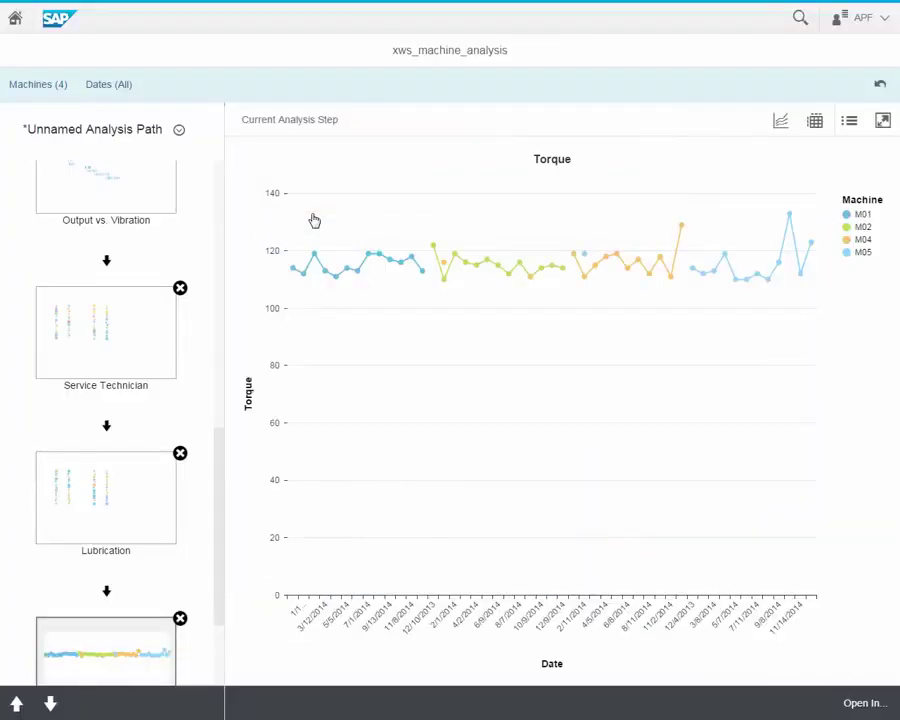
# - Add a Maintenance analysis step showing Pressure as a line chart sorted by machine, after the Torque step
pyautogui.scroll(-2, 222, 657)
pyautogui.click(128, 636)
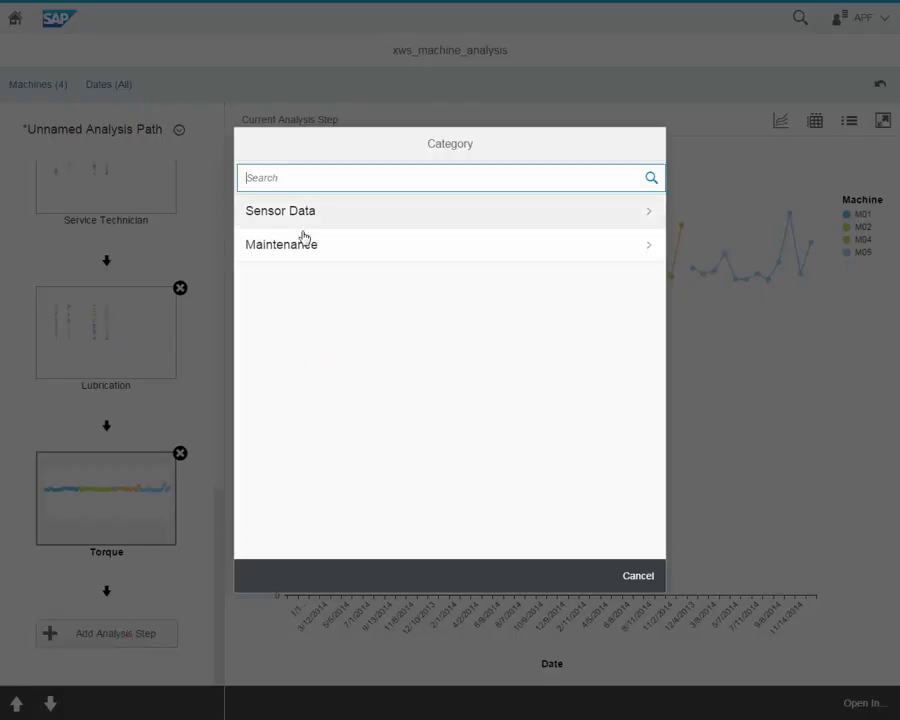
pyautogui.click(302, 249)
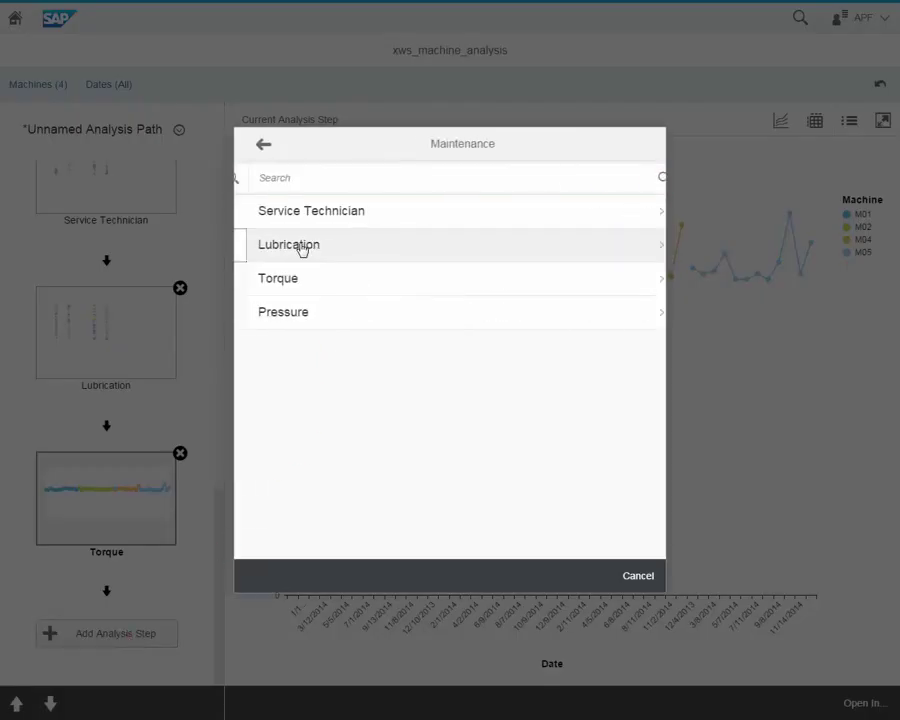
pyautogui.click(278, 318)
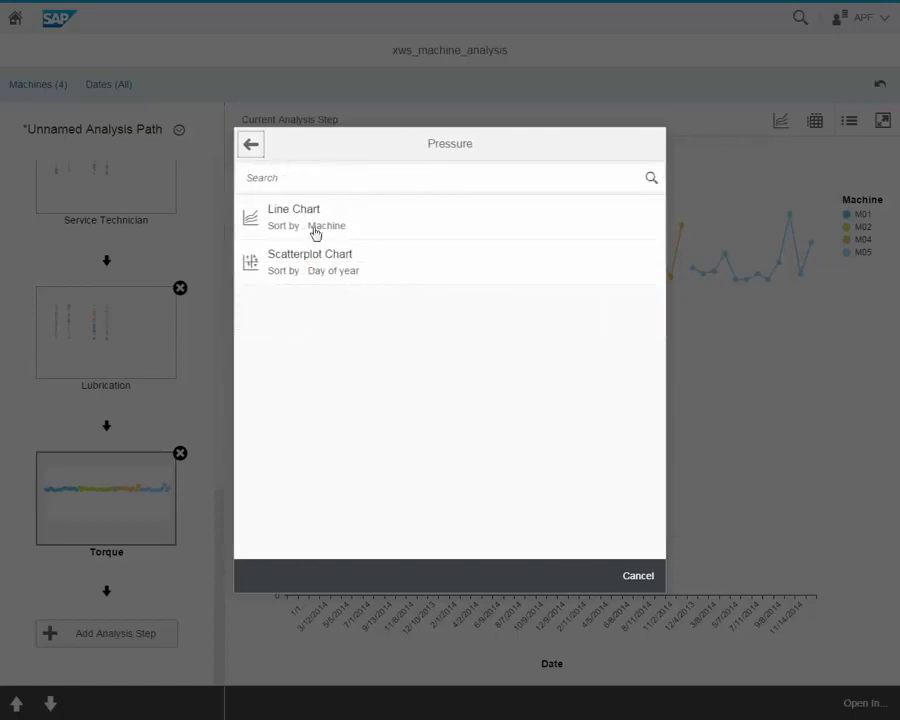
pyautogui.click(315, 224)
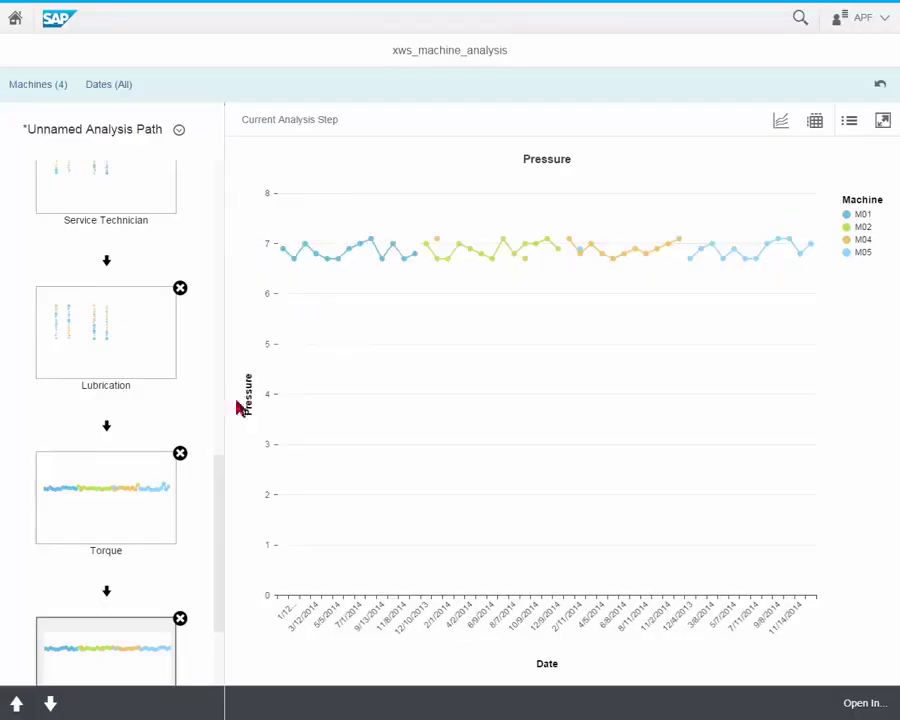
# - Select all low-output data points, below about 900, in the Output per Hour chart to filter the analysis path
pyautogui.moveTo(219, 503); pyautogui.dragTo(218, 172)
pyautogui.click(108, 208)
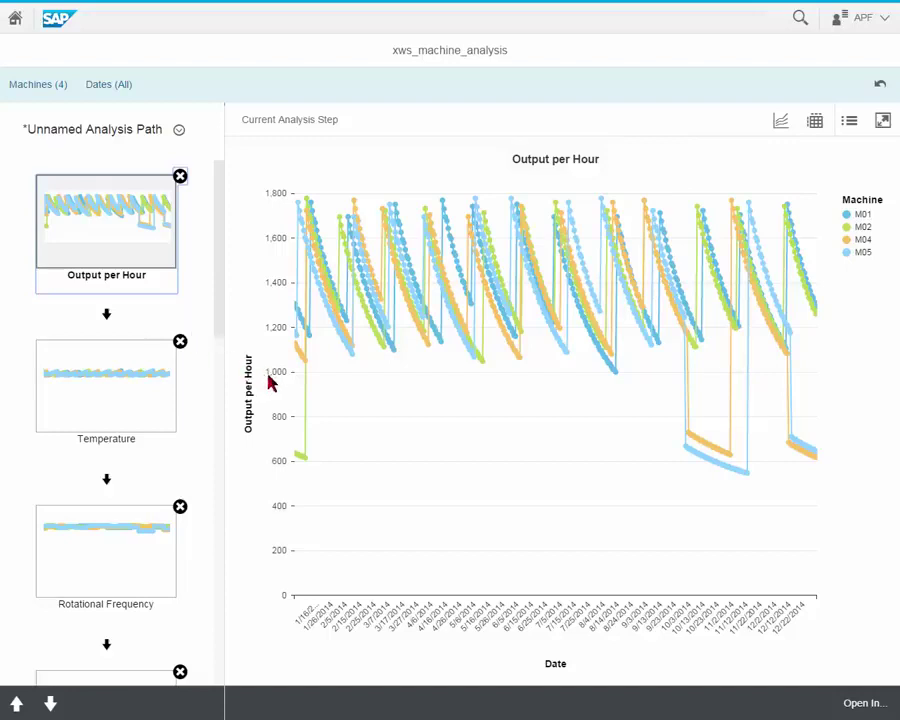
pyautogui.moveTo(271, 387); pyautogui.dragTo(872, 499)
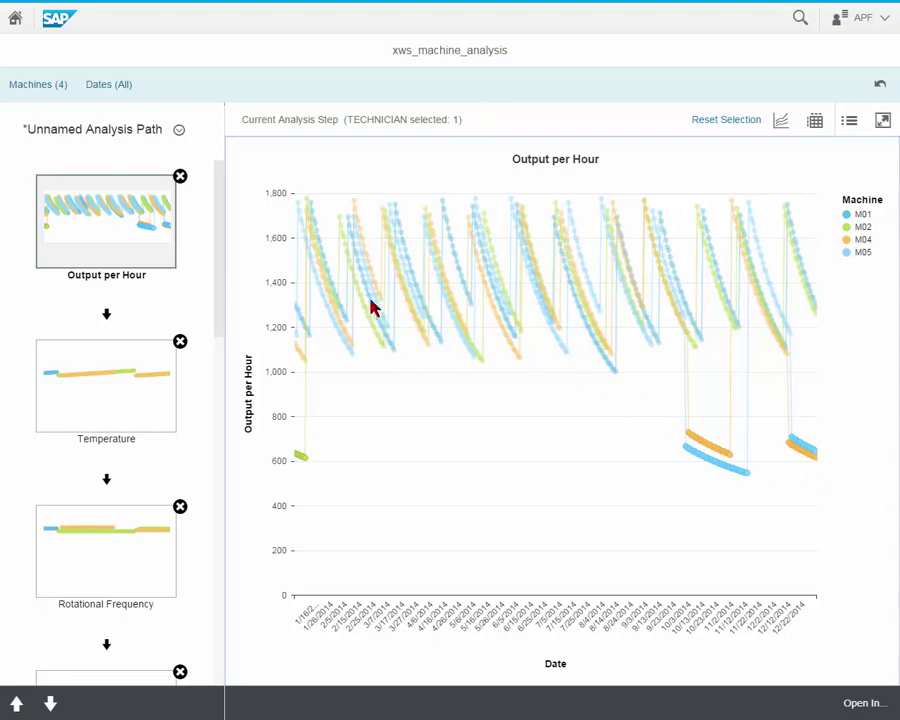
# - Examine the Service Technician and Lubrication charts for the selected low-output periods
pyautogui.moveTo(222, 289); pyautogui.dragTo(217, 520)
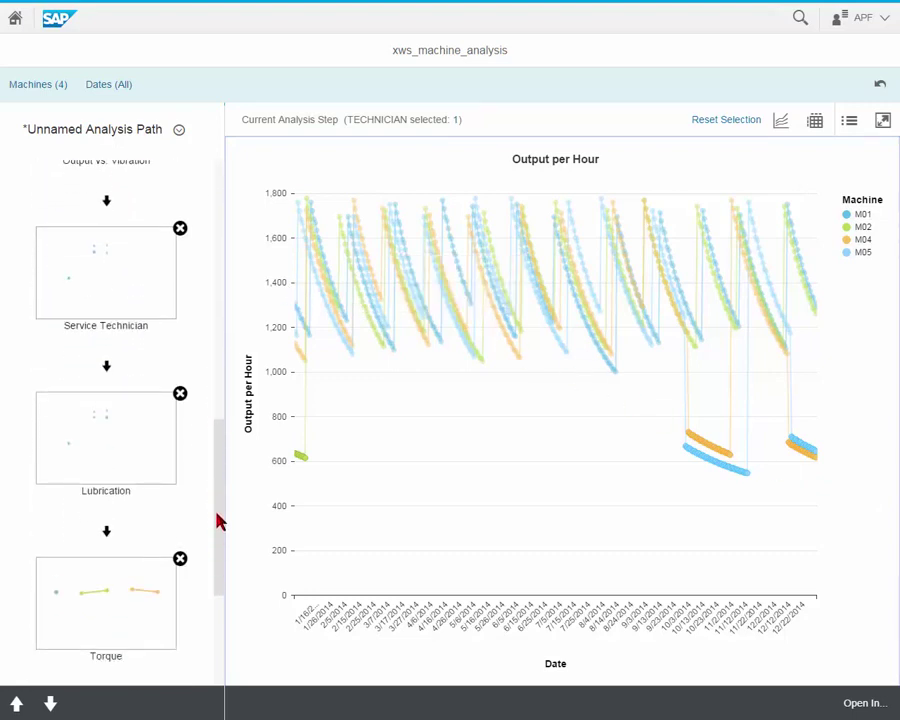
pyautogui.click(117, 290)
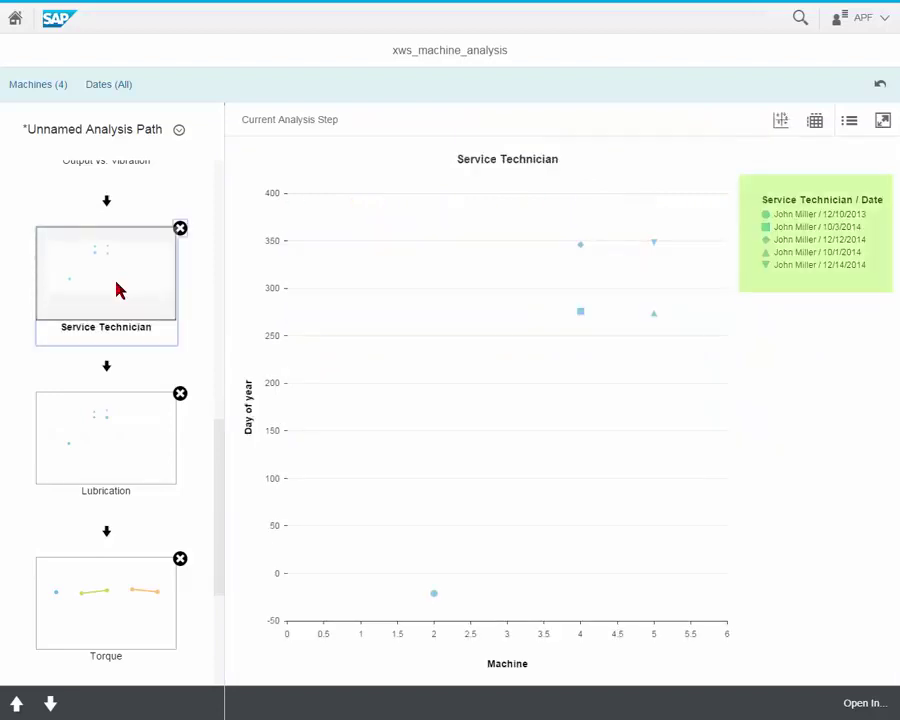
pyautogui.click(115, 450)
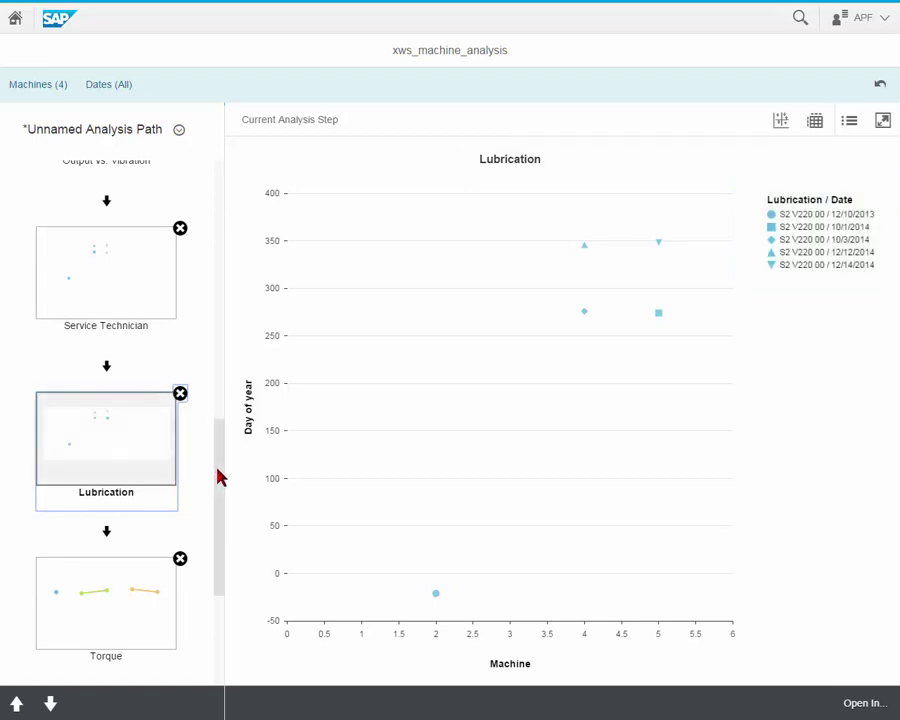
# - Reset the selection in the Output per Hour chart and select all high-output data points, from about 1,000 upwards, instead
pyautogui.moveTo(220, 474); pyautogui.dragTo(211, 181)
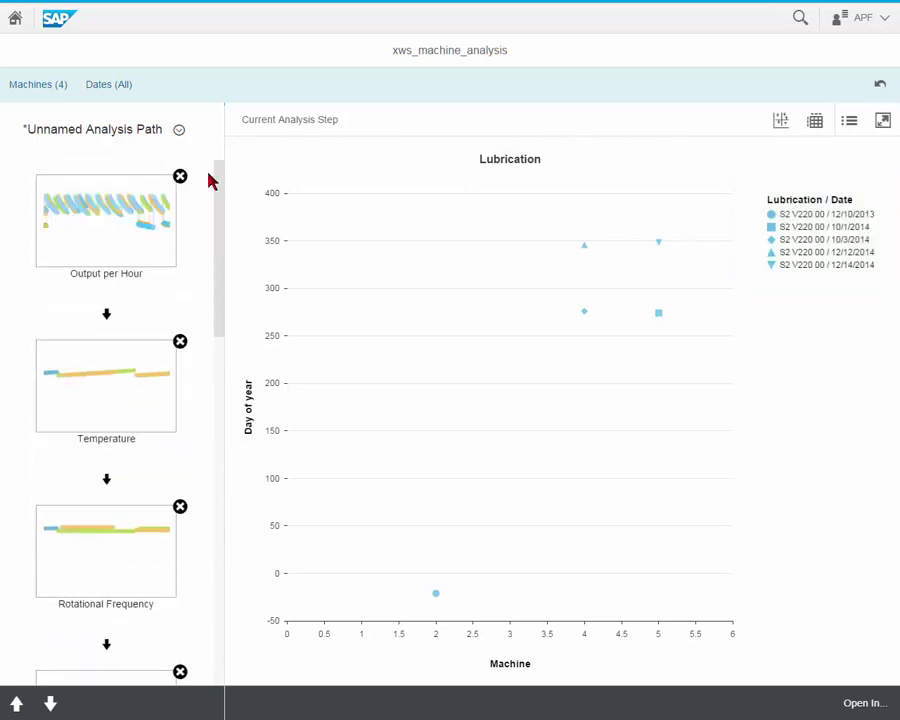
pyautogui.click(112, 221)
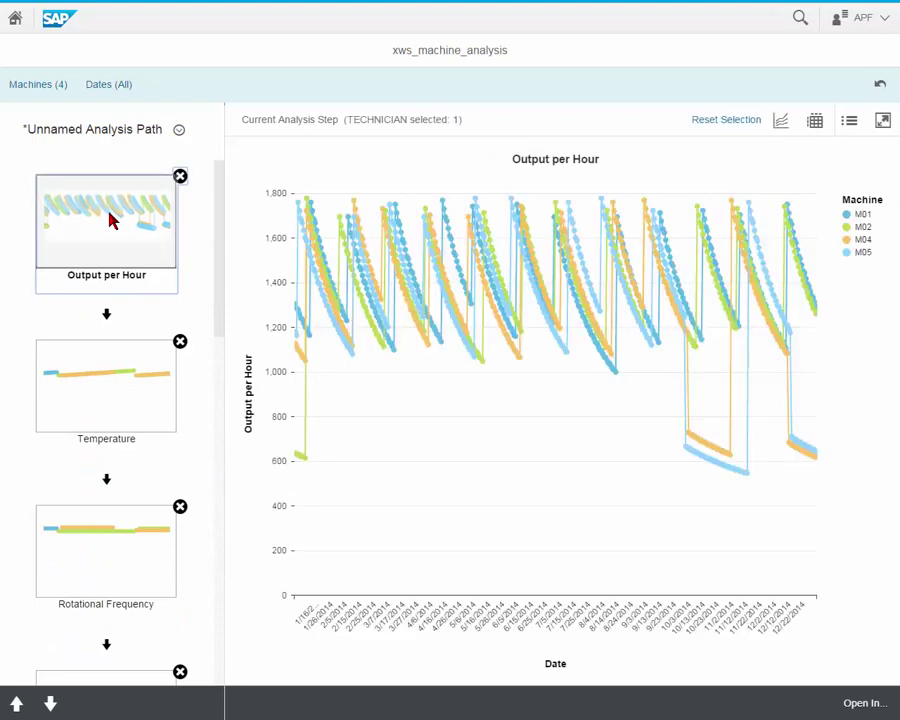
pyautogui.click(719, 124)
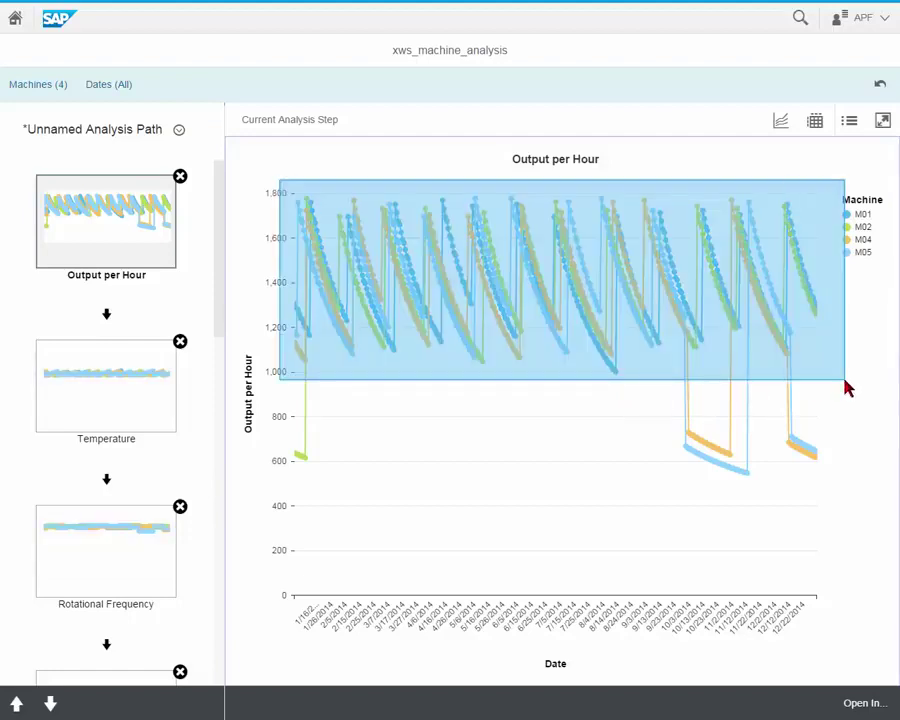
pyautogui.moveTo(845, 388); pyautogui.dragTo(845, 388)
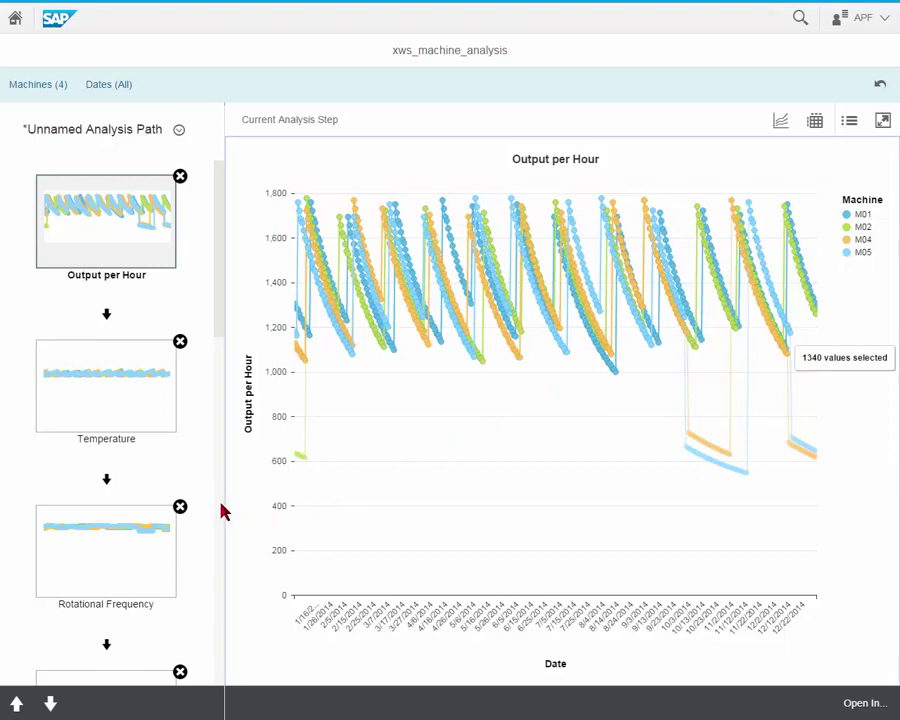
# - Review the Service Technician and Lubrication charts for the high-output periods, and inspect the lubrication details of machine 1's two most recent data points
pyautogui.scroll(-5, 221, 508)
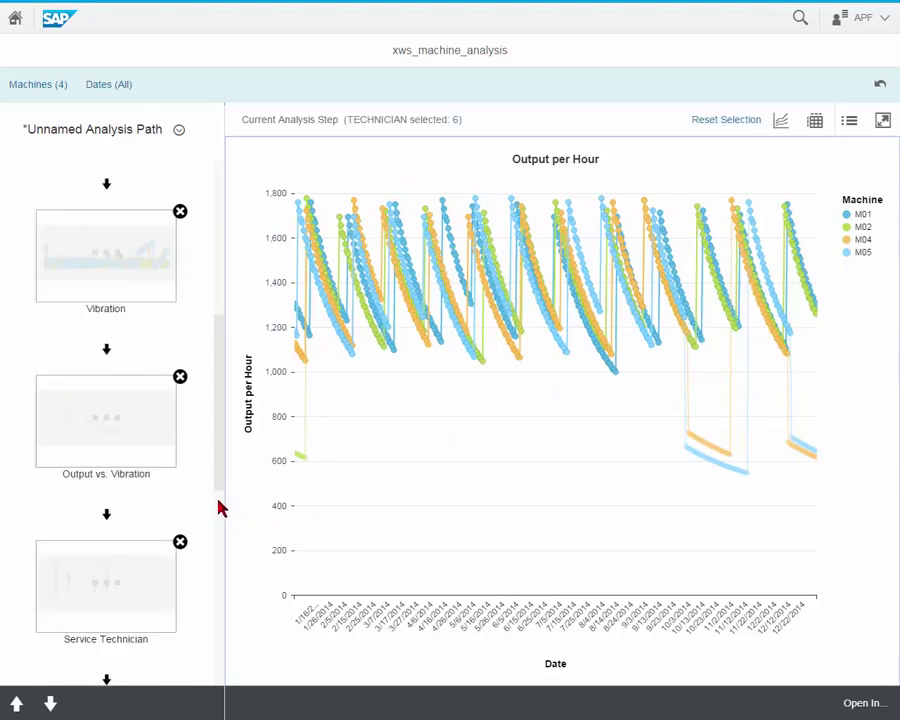
pyautogui.click(117, 583)
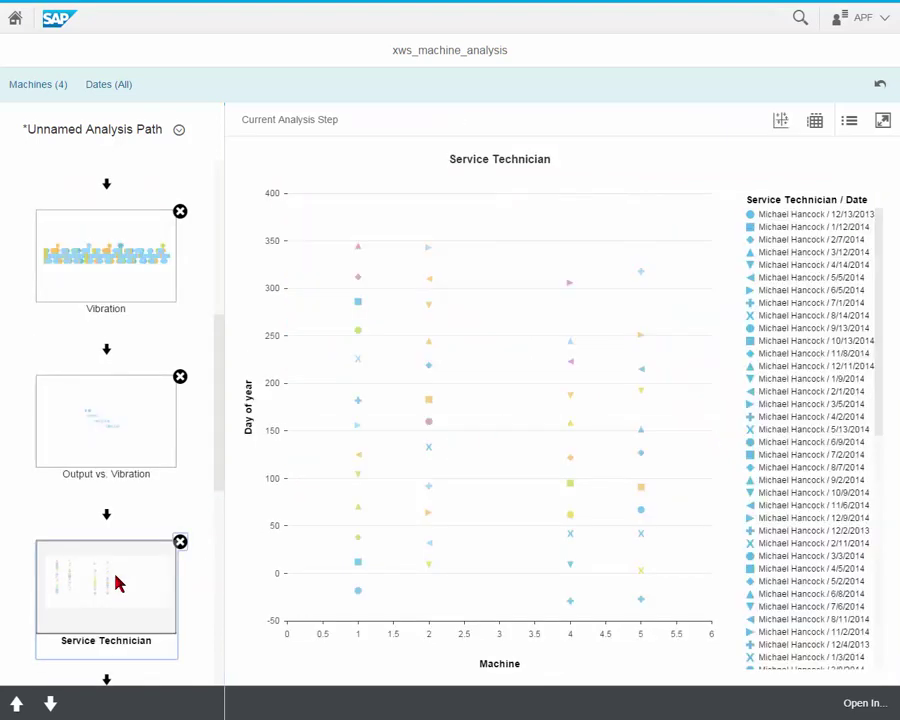
pyautogui.click(218, 586)
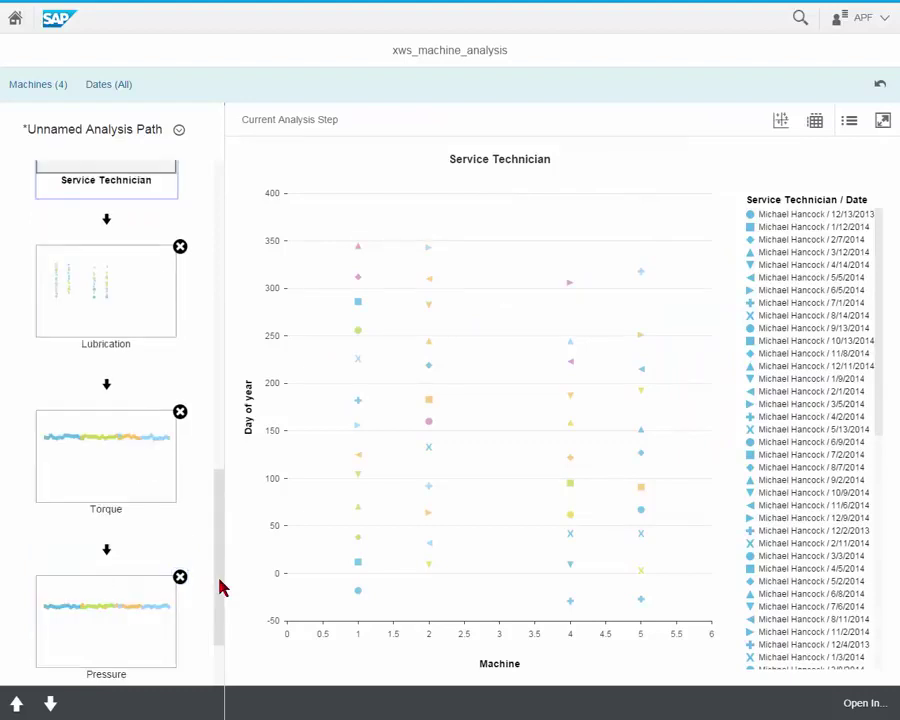
pyautogui.click(108, 291)
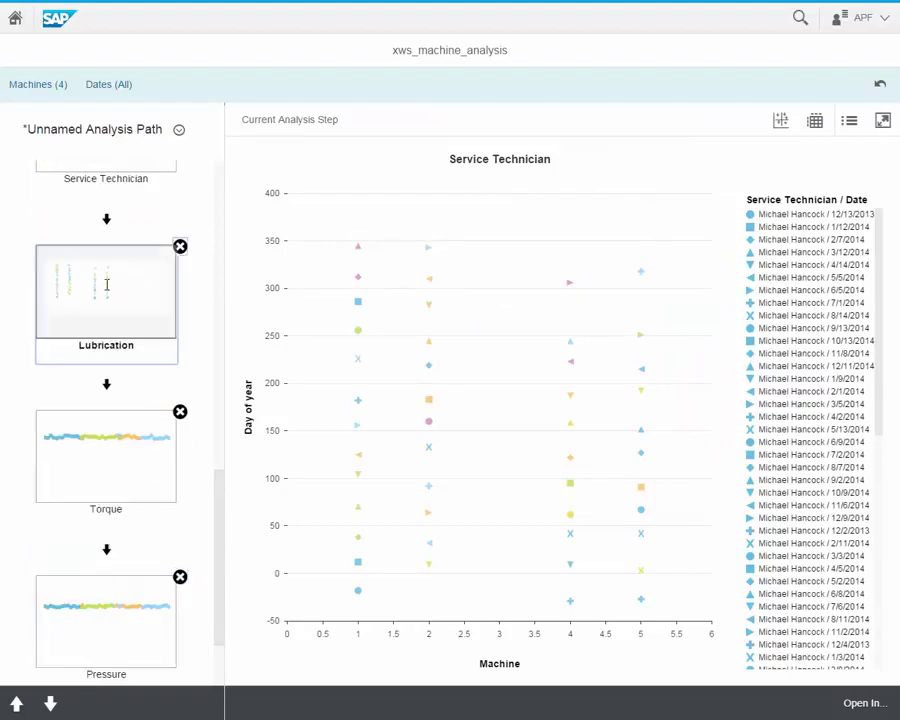
pyautogui.moveTo(364, 254)
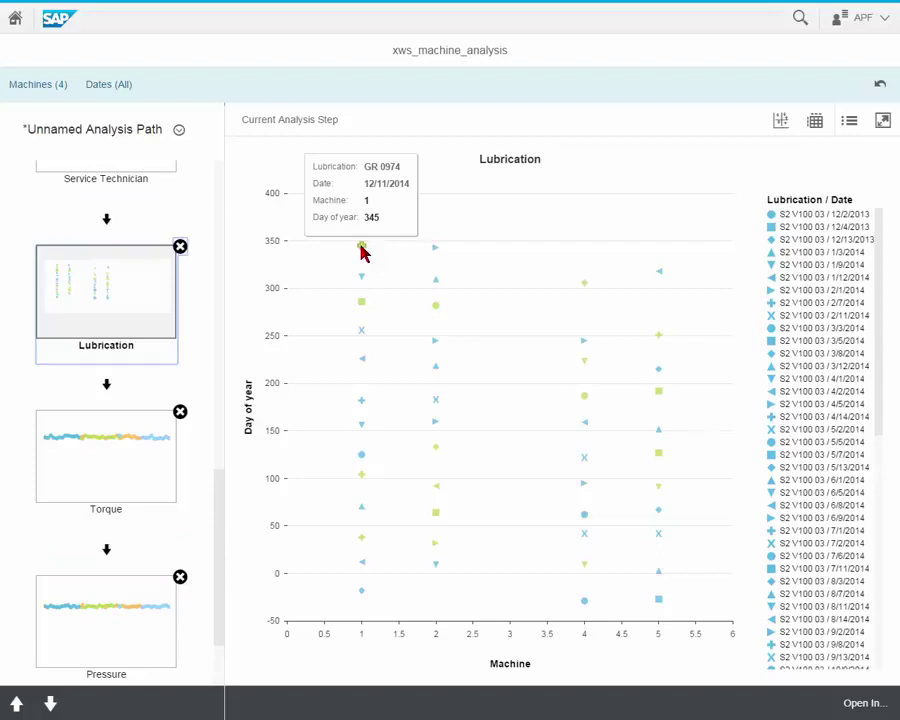
pyautogui.moveTo(365, 285)
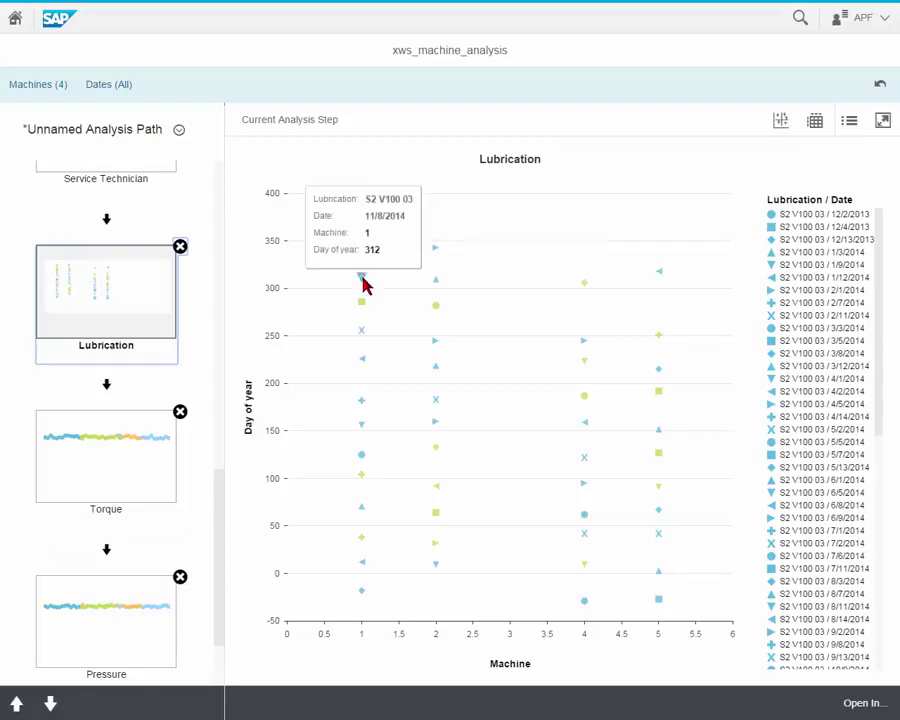